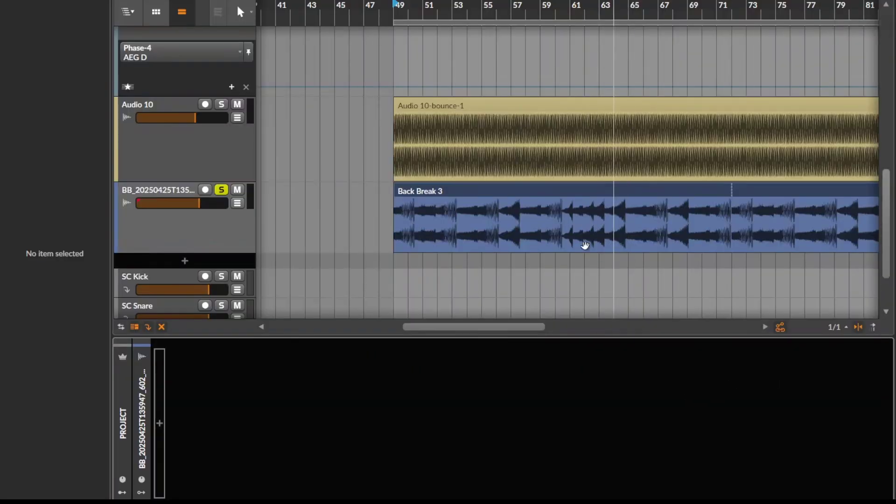
- Solo the Audio 10 track and play its bounced clip from the start
scroll(584, 244, "right", 2)
left_click(212, 166)
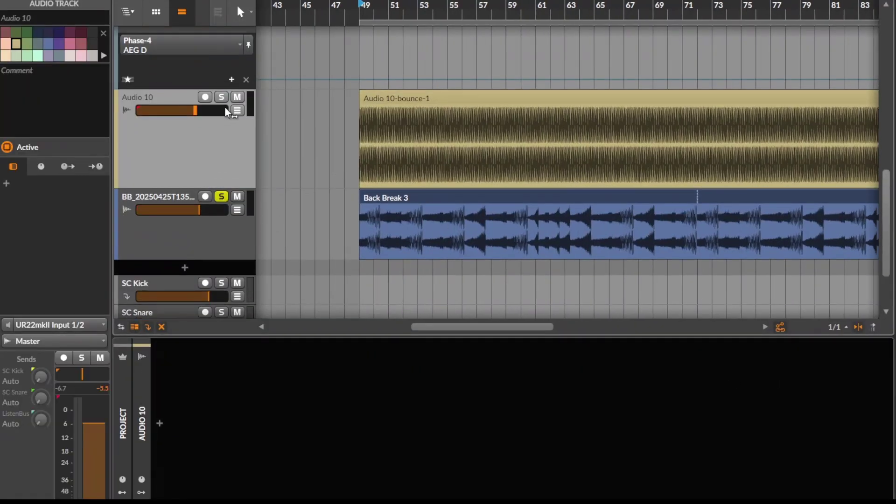
left_click(221, 98)
scroll(391, 120, "down", 1)
left_click(409, 98)
key("space")
scroll(386, 137, "up", 1)
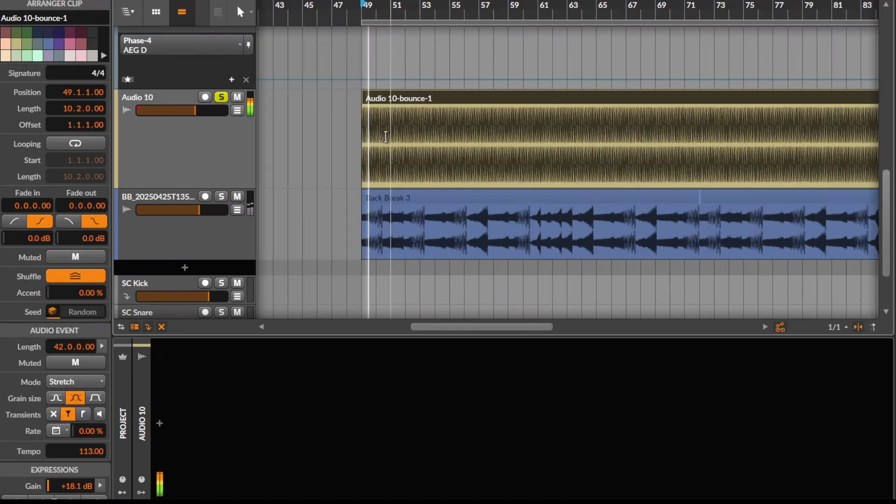
scroll(385, 137, "up", 2)
- Solo the break track and audition its Back Break 3 clip
left_click(221, 196)
left_click(307, 223)
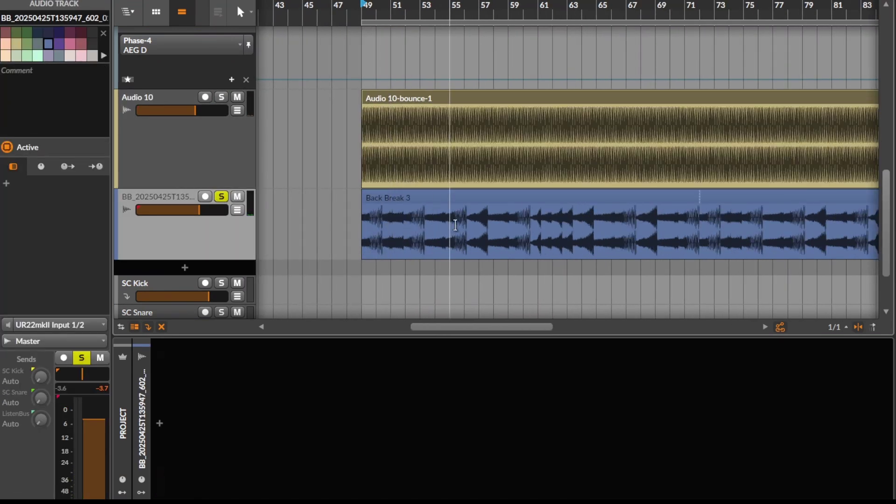
left_click(437, 202)
scroll(363, 216, "down", 1)
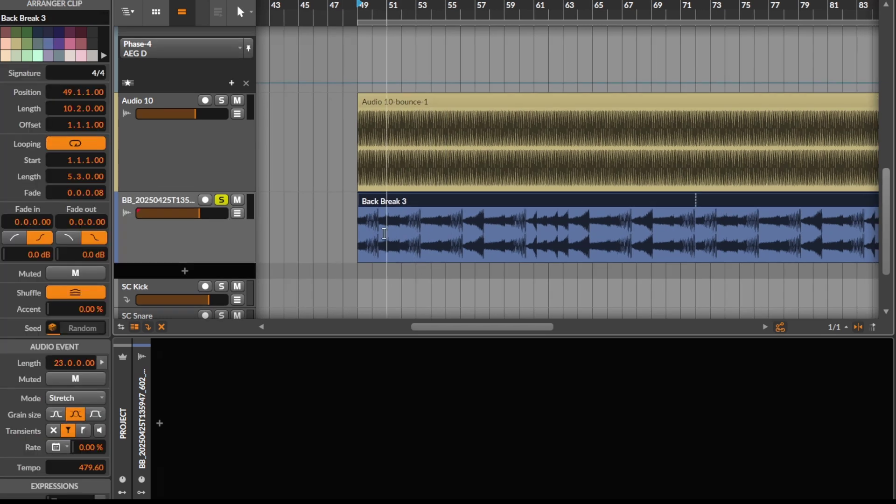
key("space")
scroll(390, 228, "up", 1)
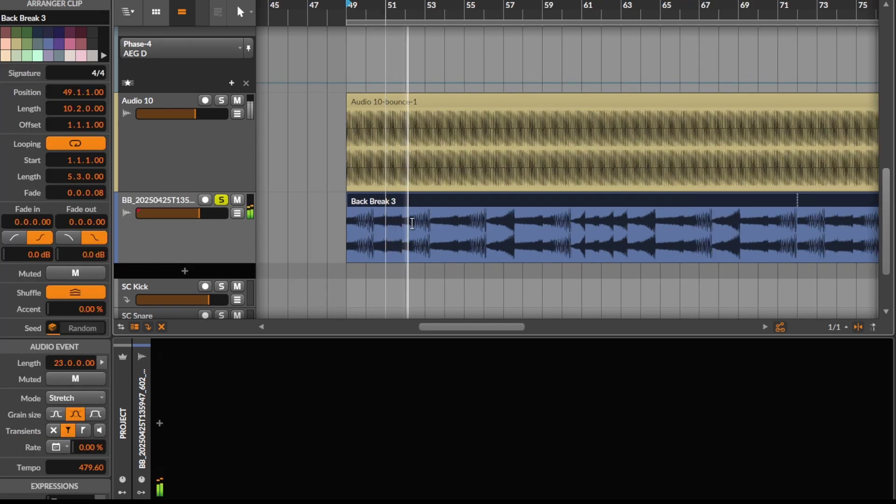
key("space")
left_click_drag(493, 232, 500, 239)
key("space")
- Insert the Spectral Compressor effect into the break track's device chain
left_click(160, 424)
type("spe")
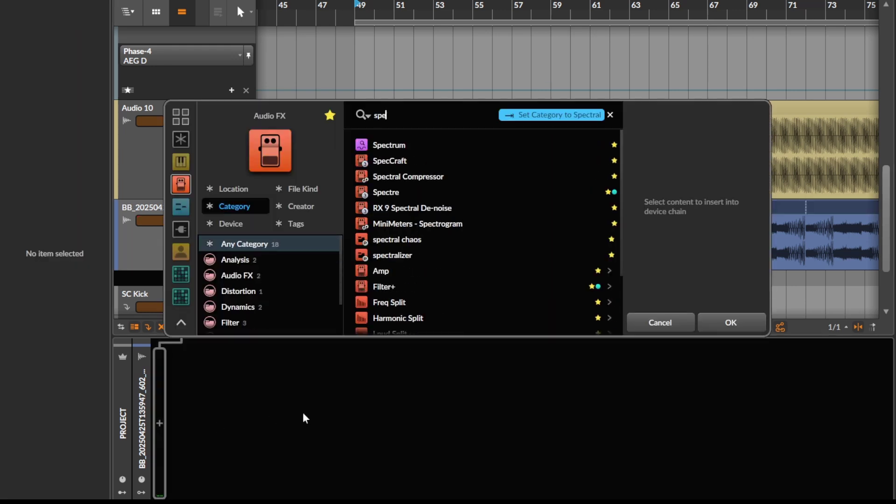
key("Down")
key("Down")
key("Down")
key("Return")
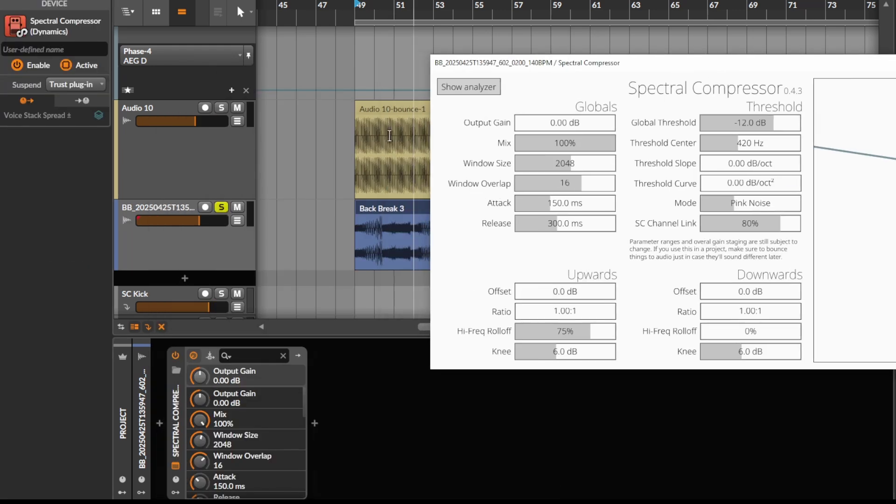
- Route Audio 10 (PRE) into the Spectral Compressor as its sidechain input
scroll(275, 135, "right", 2)
scroll(275, 136, "down", 1)
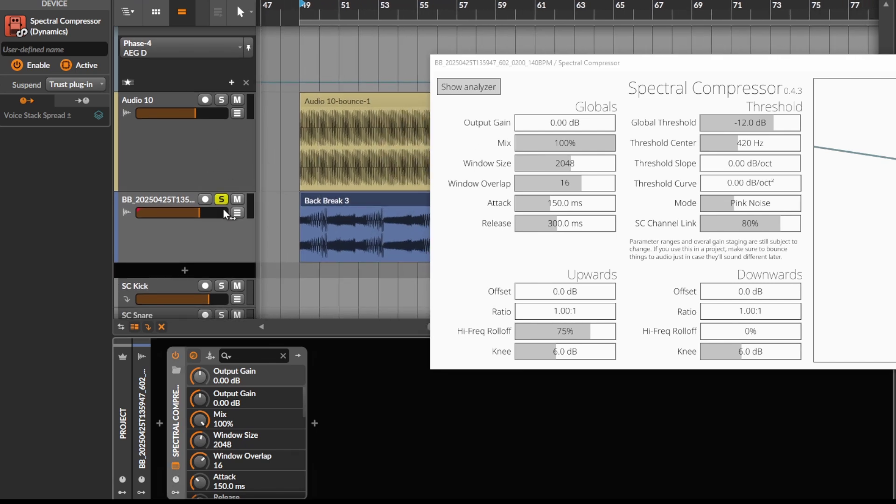
left_click(186, 250)
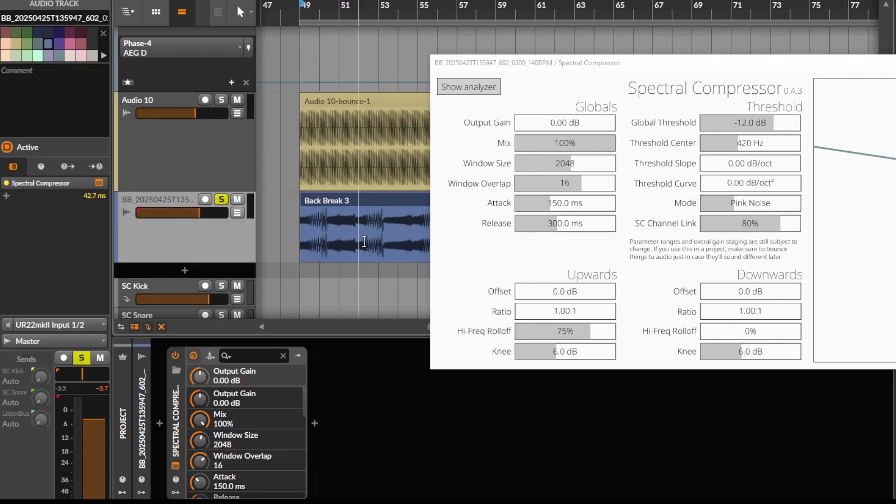
left_click(210, 356)
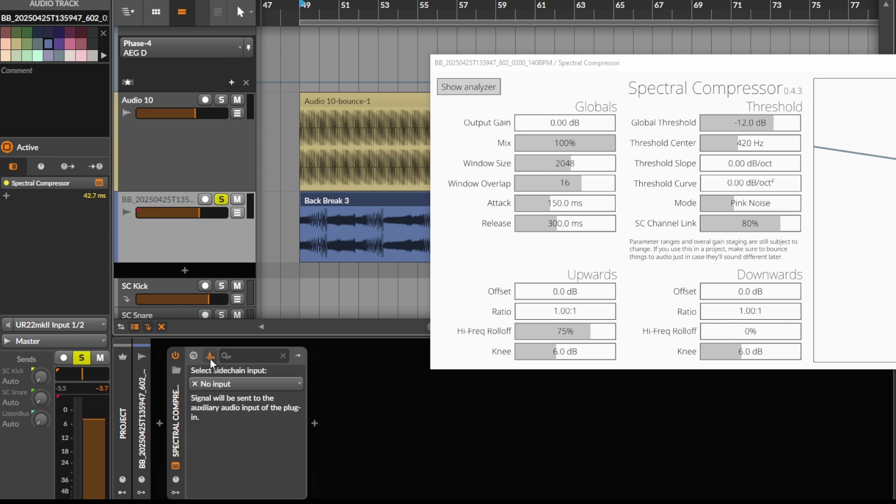
left_click(268, 388)
mouse_move(265, 181)
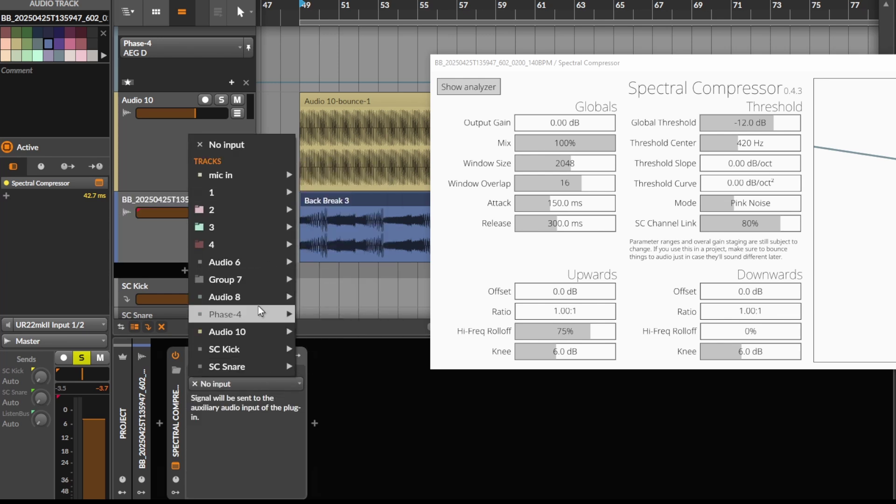
mouse_move(261, 331)
left_click(348, 331)
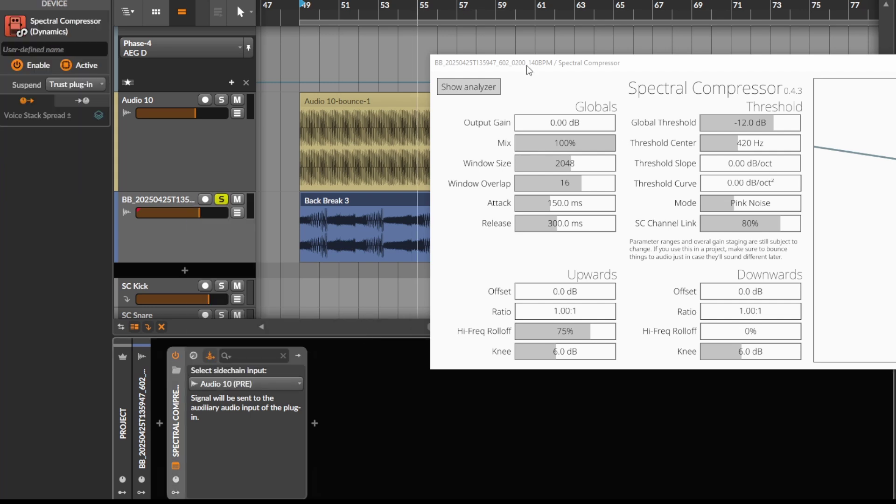
- Set the Spectral Compressor's threshold mode to Sidechain Matching and move its window clear of the track controls
left_click_drag(708, 69, 446, 71)
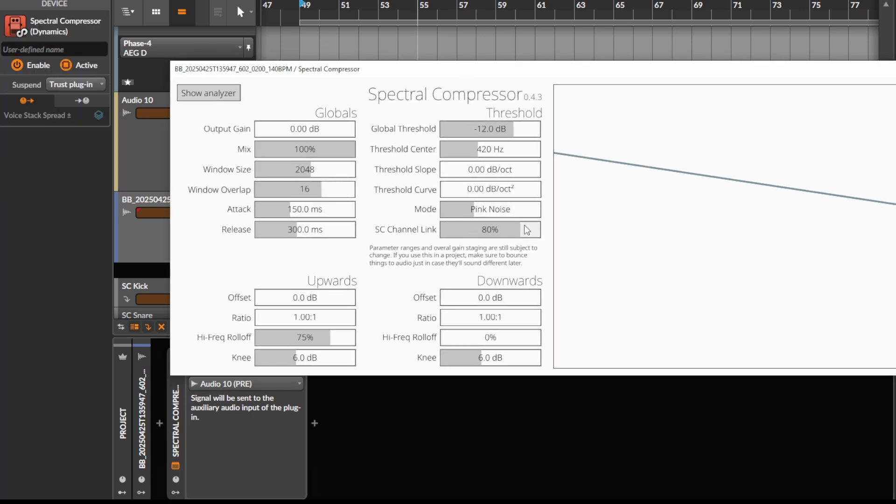
left_click(492, 210)
mouse_move(509, 208)
left_mouse_down()
mouse_move(457, 209)
mouse_move(512, 208)
mouse_move(506, 212)
left_mouse_up()
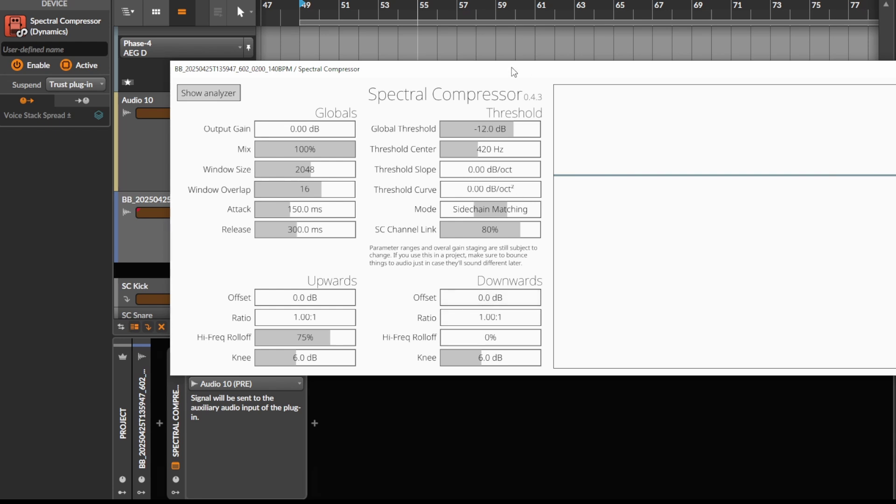
left_click_drag(510, 71, 640, 8)
- Set both the upwards and downwards ratios of the Spectral Compressor to 500.00:1 during playback
left_click(245, 217)
scroll(250, 213, "down", 2)
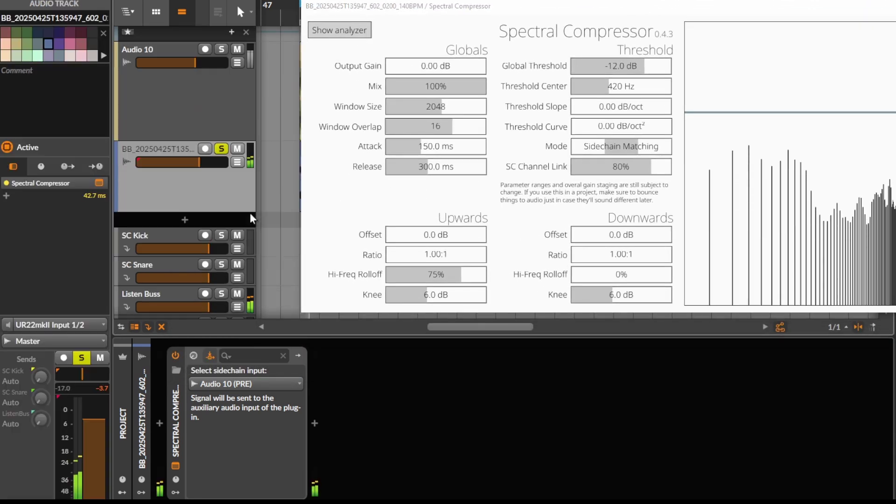
scroll(299, 206, "up", 1)
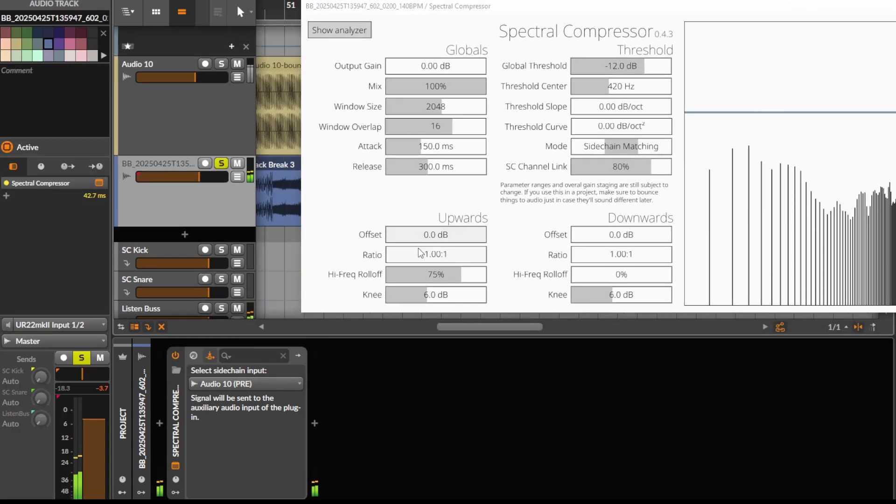
left_click_drag(422, 254, 495, 255)
left_click_drag(621, 254, 709, 258)
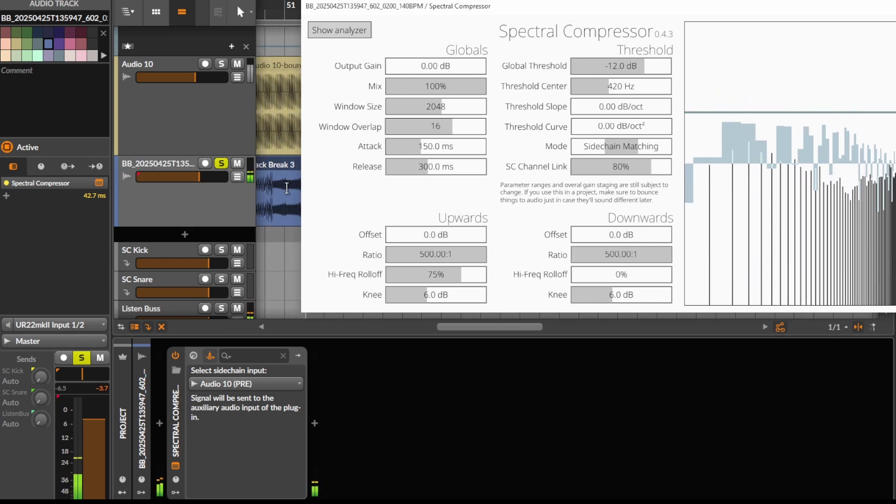
scroll(280, 192, "up", 1)
- Set the compressor's window size to 8192, window overlap to 8, attack to 6.2 ms and release to 0.6 ms
left_click_drag(433, 107, 462, 107)
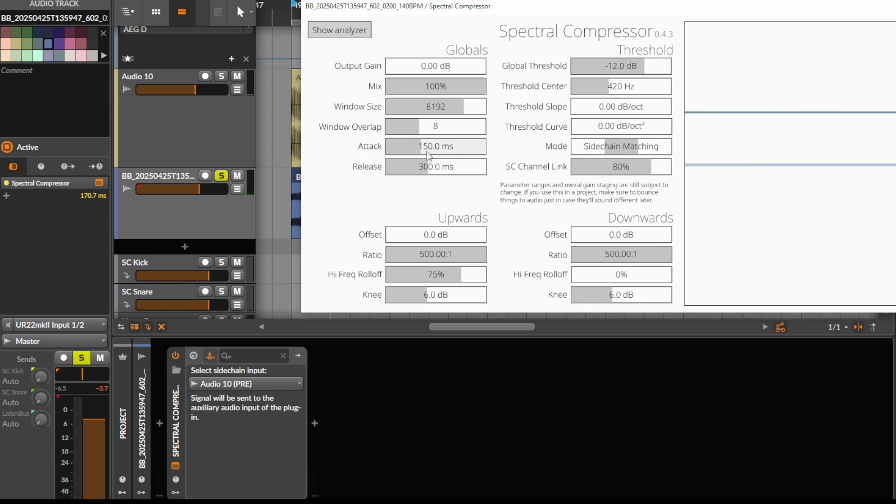
left_click_drag(426, 151, 397, 172)
- Raise the break track's volume slightly and play the compressed break to check it
key("space")
left_click_drag(283, 205, 244, 199)
left_click_drag(195, 185, 207, 184)
key("space")
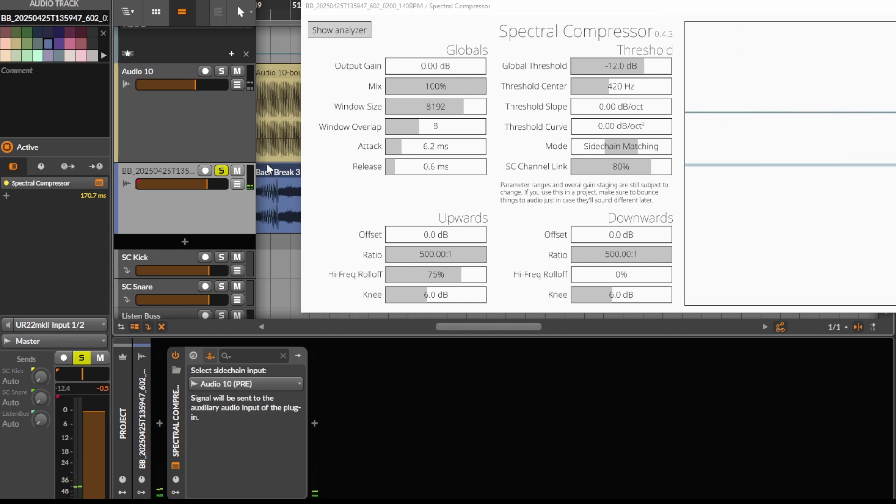
scroll(256, 165, "down", 2)
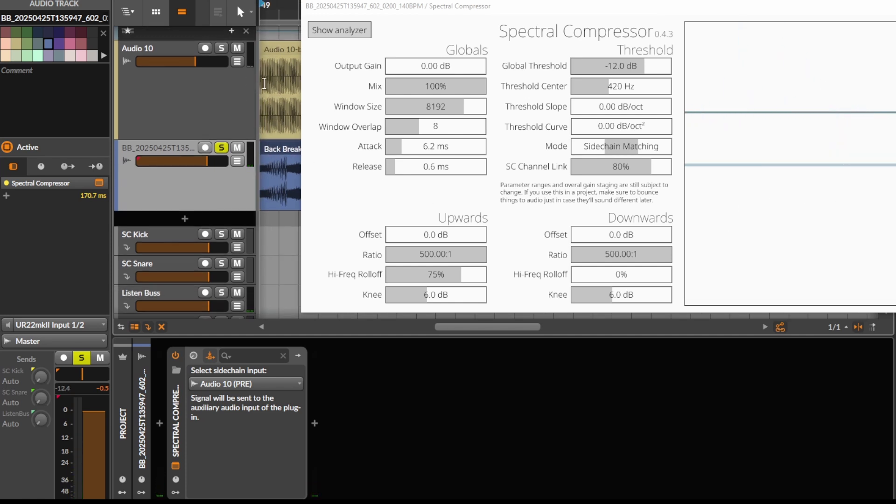
scroll(270, 86, "up", 3)
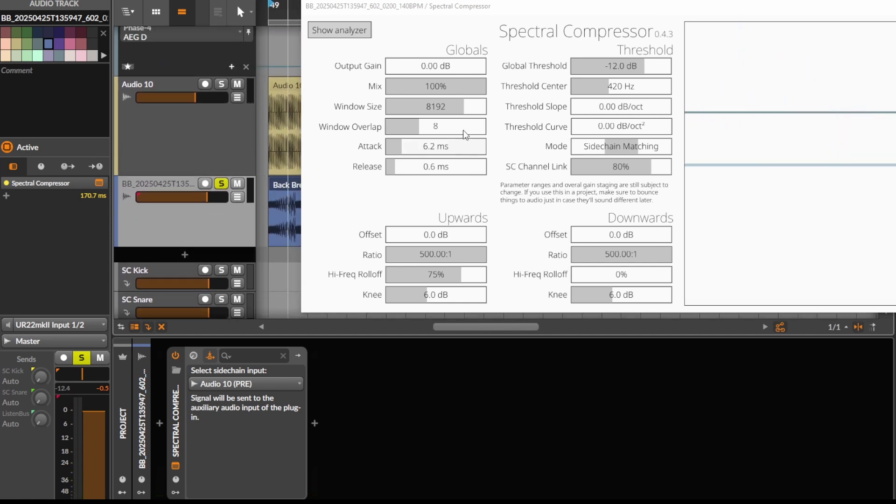
- During playback, set the downwards ratio to 25.20:1 and the upwards ratio to 26.38:1
left_click_drag(486, 261, 503, 274)
key("space")
left_click_drag(661, 256, 619, 258)
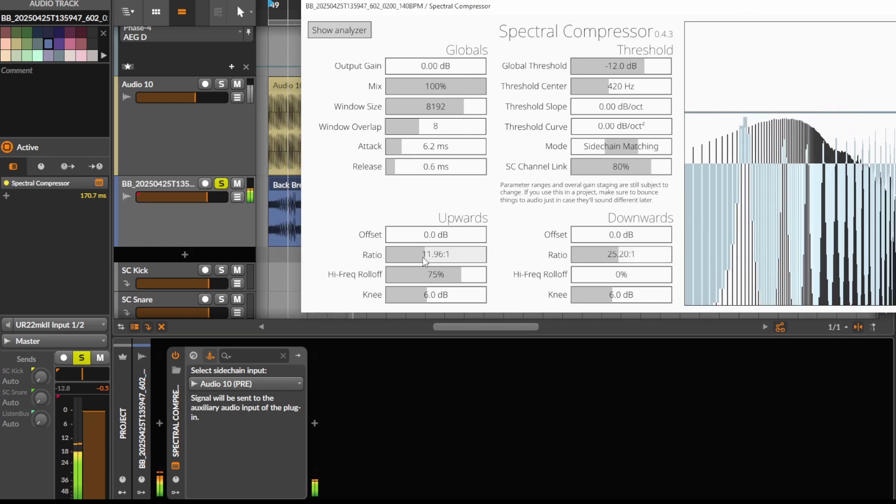
left_click_drag(421, 256, 435, 259)
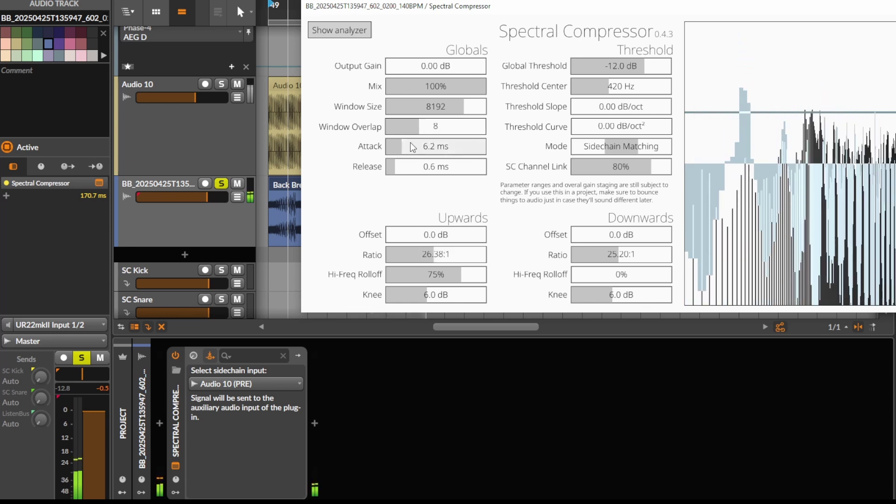
- Set the compressor's window size to 16384 and window overlap to 16, keeping the mix at 100%
left_click_drag(445, 125, 476, 113)
left_click(472, 84)
left_click_drag(454, 85, 501, 89)
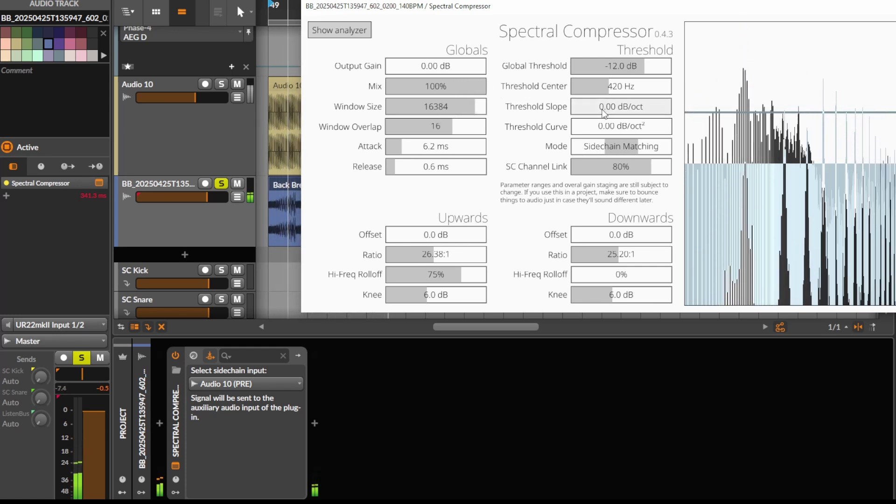
- Set the global threshold to -28.3 dB, threshold center to 503 Hz and threshold slope to -0.34 dB/oct
left_click(610, 85)
left_click(638, 70)
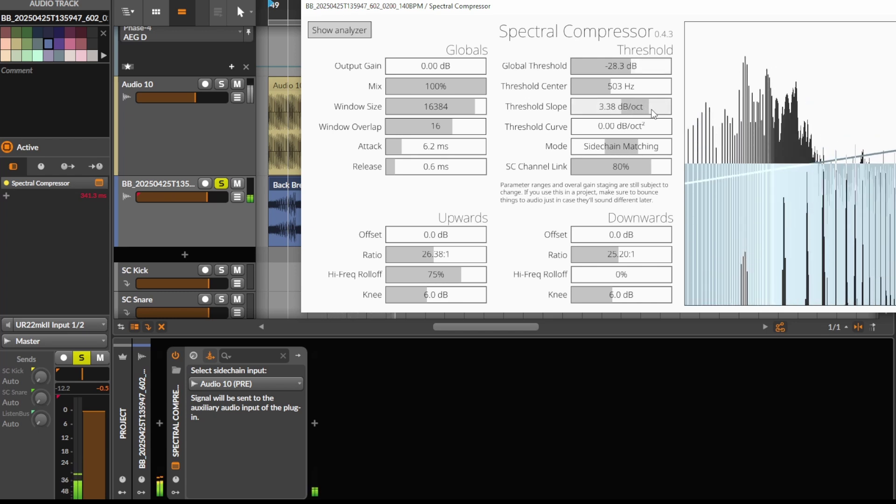
left_click_drag(626, 111, 620, 111)
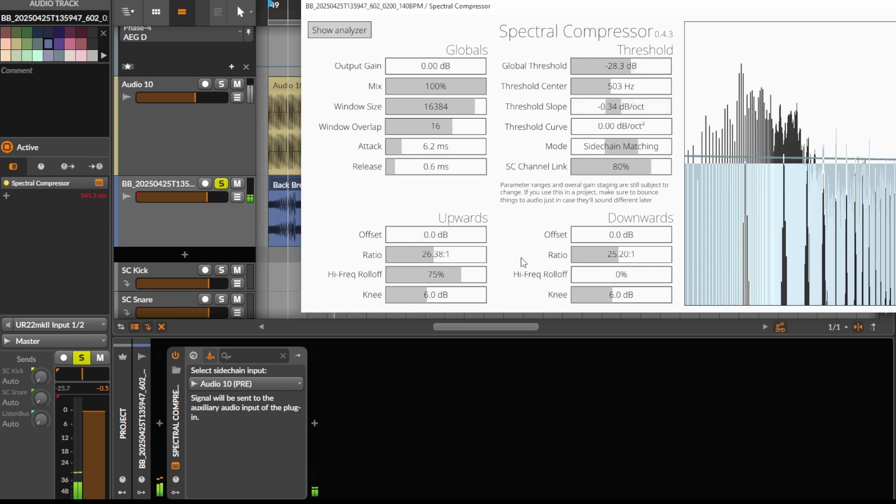
- Fine-tune the compressor's upwards and downwards ratios and offsets by ear, and close the plug-in window
left_click_drag(417, 255, 418, 256)
left_click_drag(618, 257, 649, 236)
mouse_move(451, 236)
left_mouse_down()
mouse_move(422, 242)
mouse_move(451, 239)
left_mouse_up()
key("space")
left_click(892, 7)
- Insert a Spectrum analyzer after the Spectral Compressor on the break track
left_click_drag(305, 149, 327, 154)
left_click(155, 163)
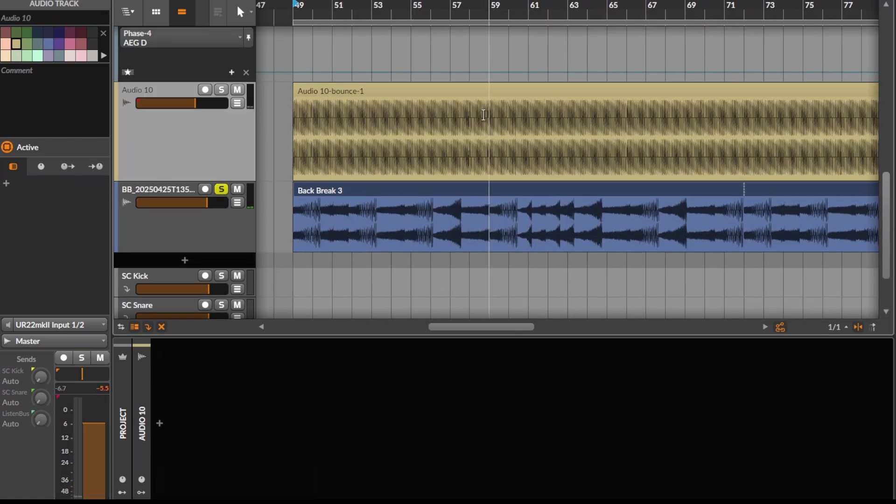
left_click(190, 194)
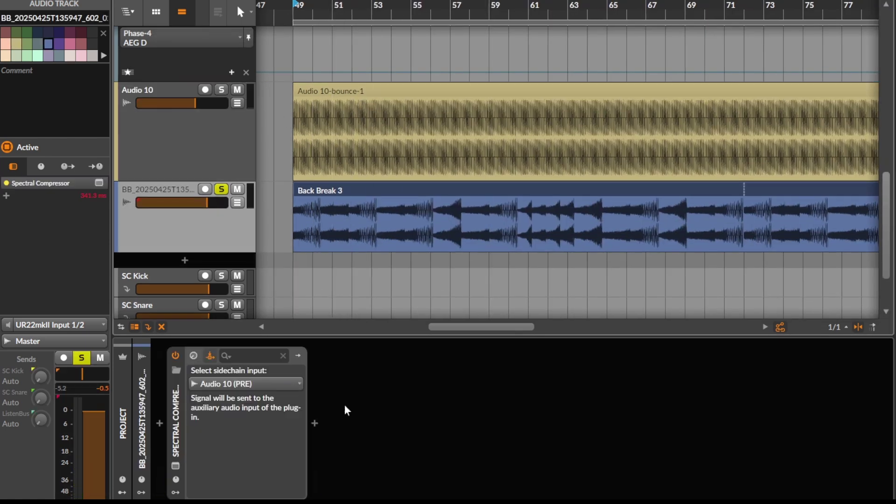
left_click(321, 420)
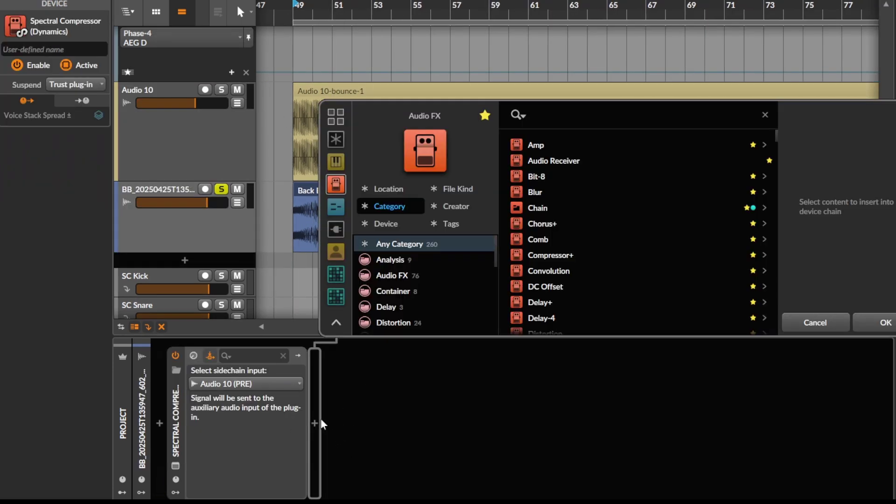
type("spec")
key("Return")
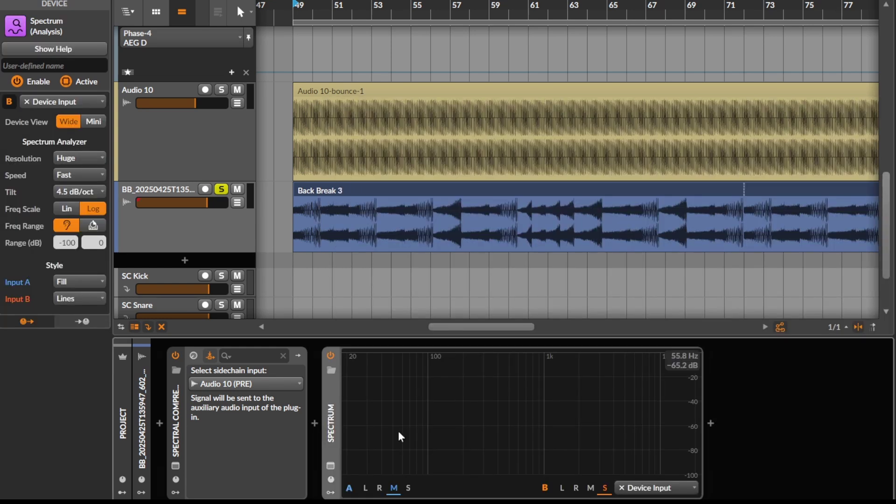
- Set the Spectrum analyzer's input B to the mid channel of Audio 10 (PRE)
left_click(656, 487)
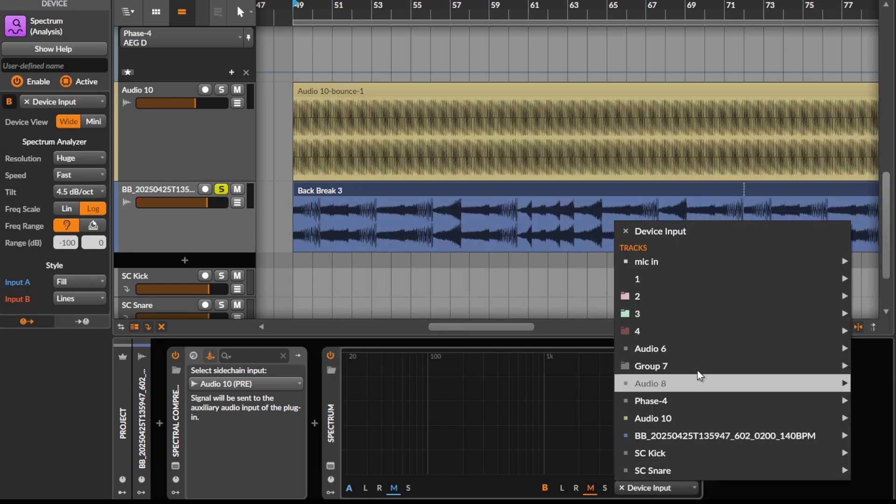
mouse_move(696, 422)
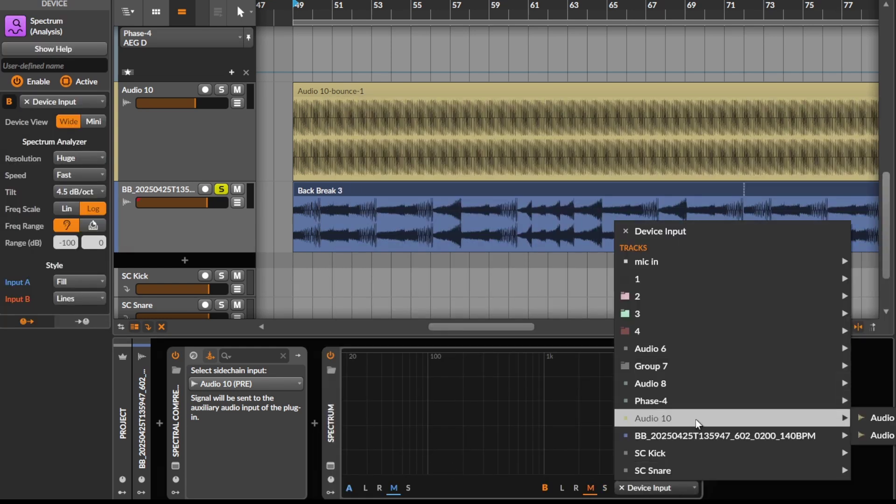
left_click(878, 435)
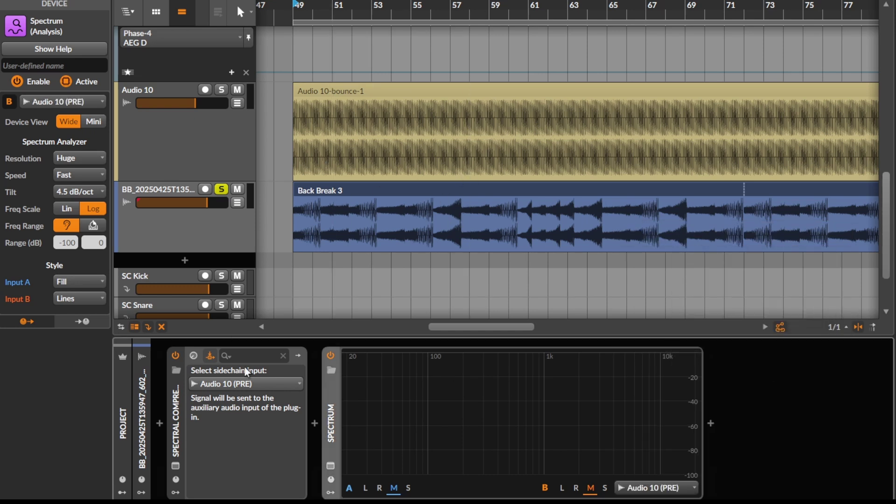
- Open the Spectrum's expanded view and play the project to compare the break's spectrum with that of Audio 10
left_click(333, 465)
key("space")
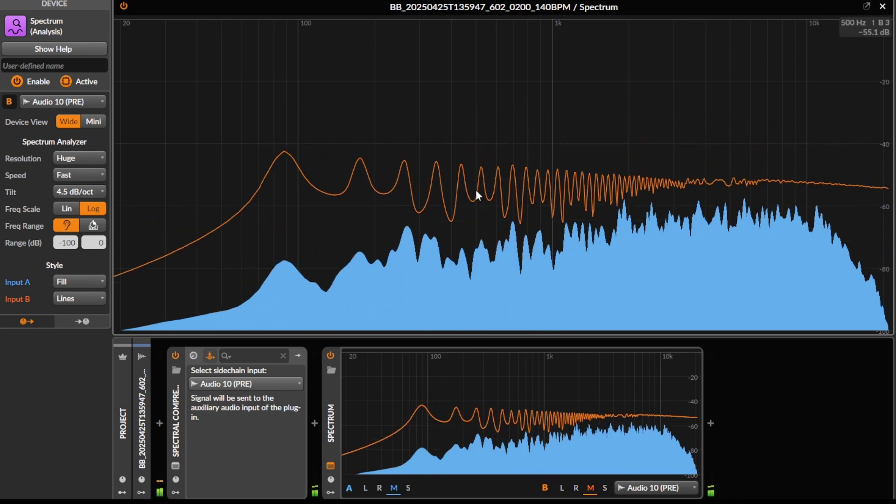
key("space")
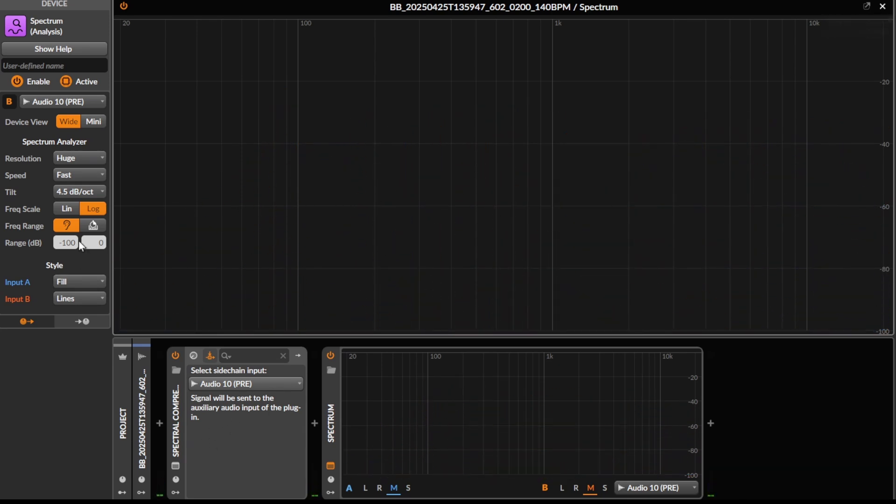
- Set the Spectrum analyzer's speed to Freeze and play the project to compare the break's spectrum with Audio 10
left_click(80, 175)
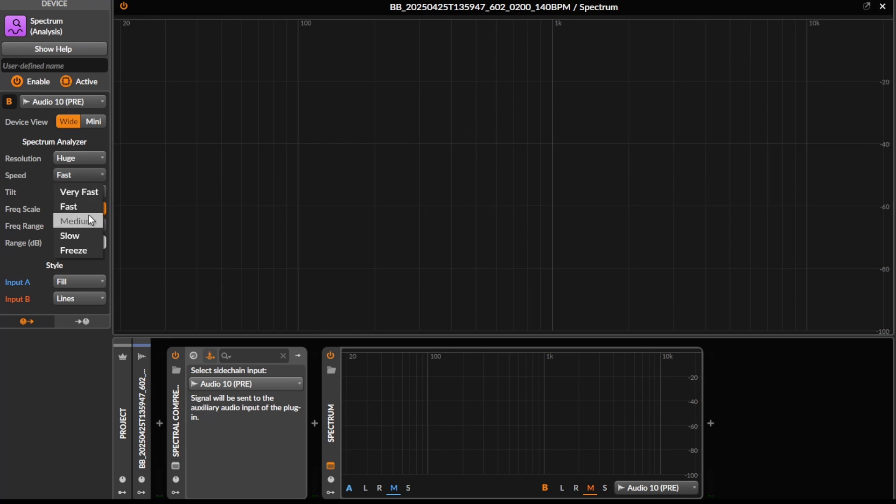
left_click(84, 244)
key("space")
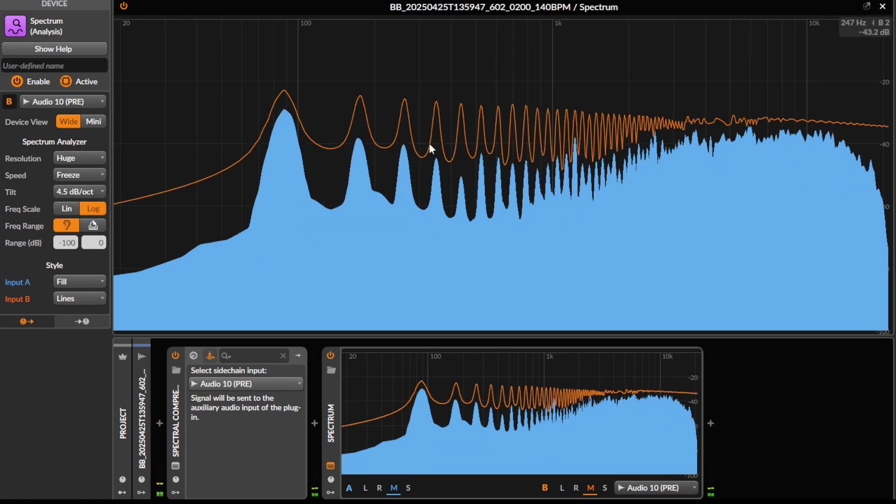
- Remove the Spectrum analyzer from the break track
left_click(335, 409)
key("Delete")
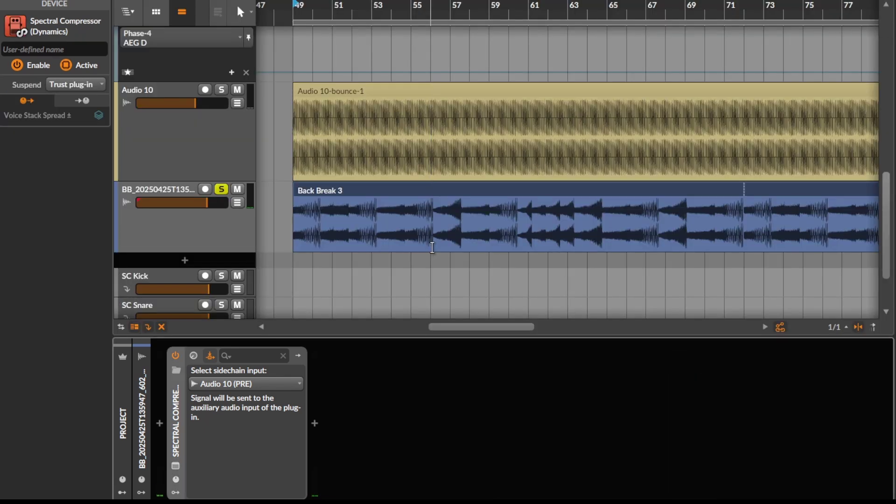
scroll(390, 239, "down", 3)
scroll(755, 251, "up", 1)
left_click_drag(556, 257, 653, 255)
- Convert the Audio 10 track to a hybrid track and delete its bounced audio clip
left_click(176, 150)
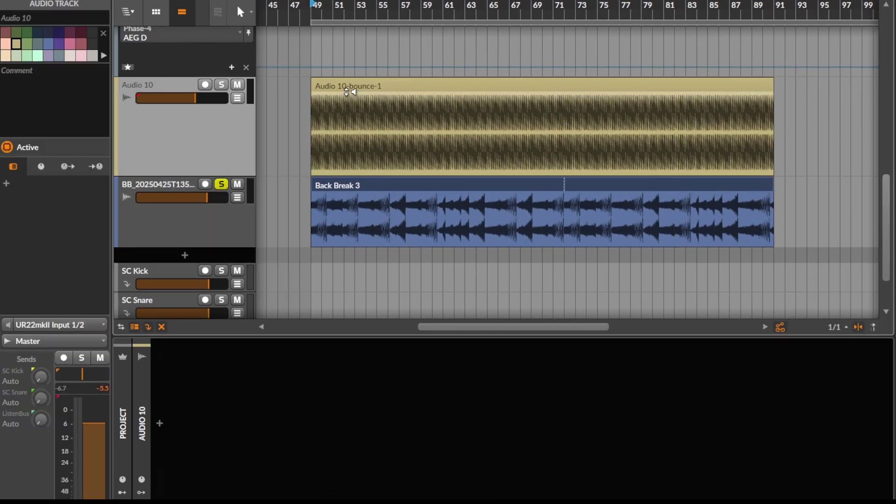
right_click(156, 147)
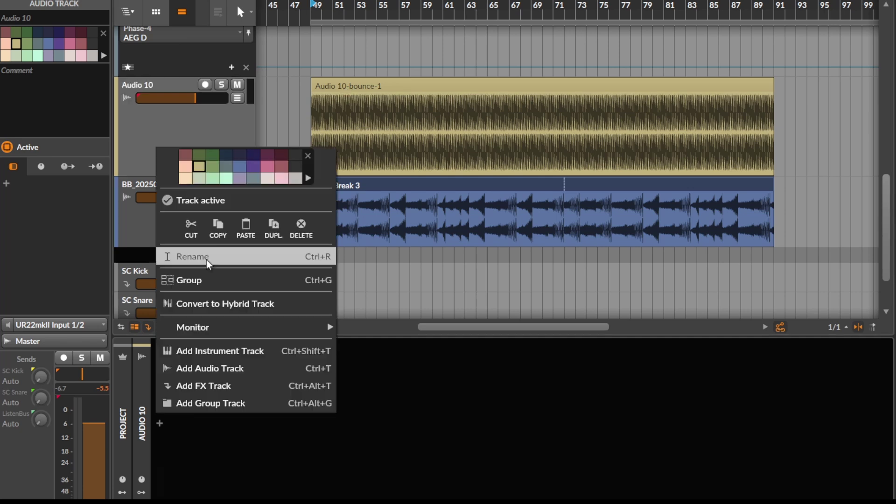
left_click(228, 304)
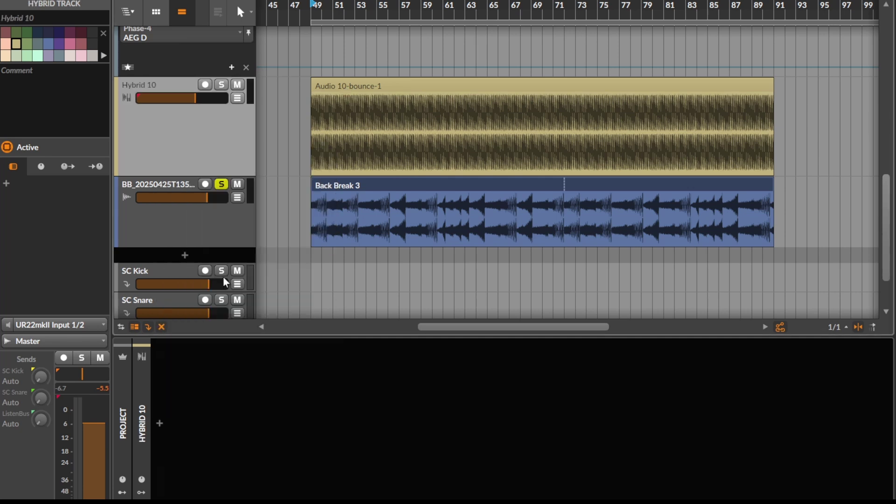
left_click(325, 82)
key("Delete")
right_click(184, 135)
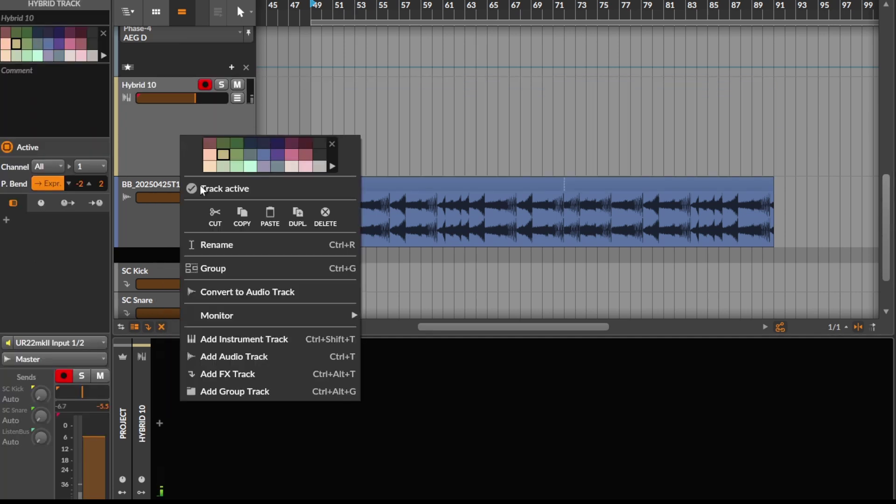
left_click(130, 122)
key("ctrl+shift+t")
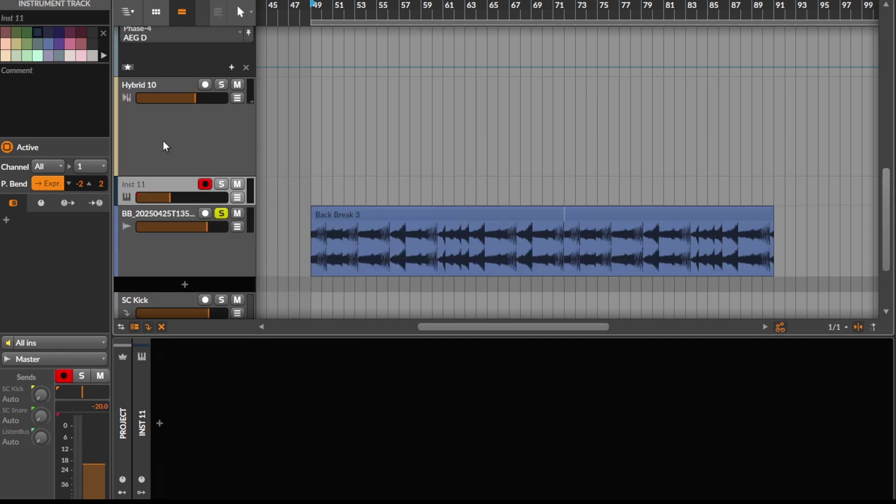
key("ctrl+z")
- Convert the emptied hybrid track to an instrument track and insert a Polymer synth on it
right_click(175, 134)
left_click(293, 290)
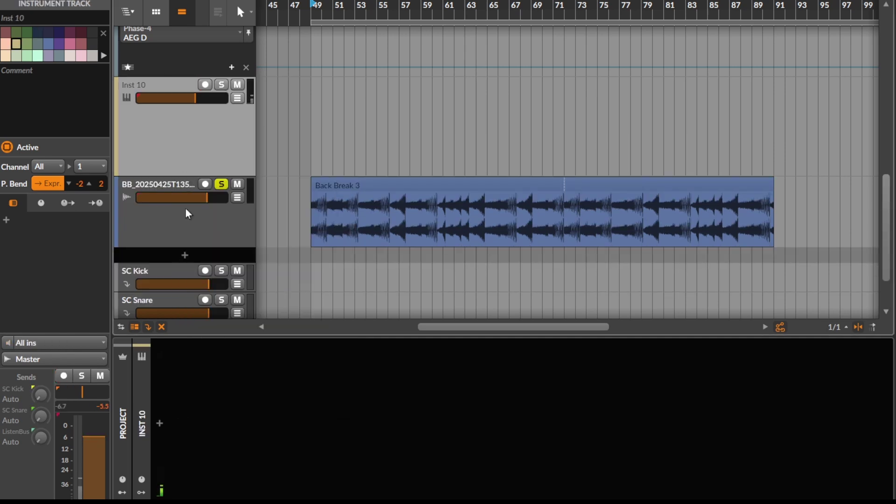
left_click(159, 422)
type("poly")
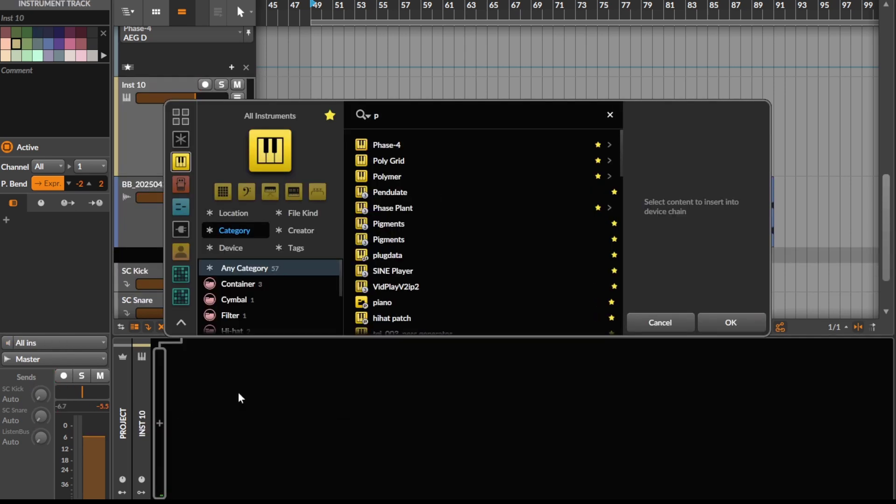
key("Down")
key("Down")
key("Return")
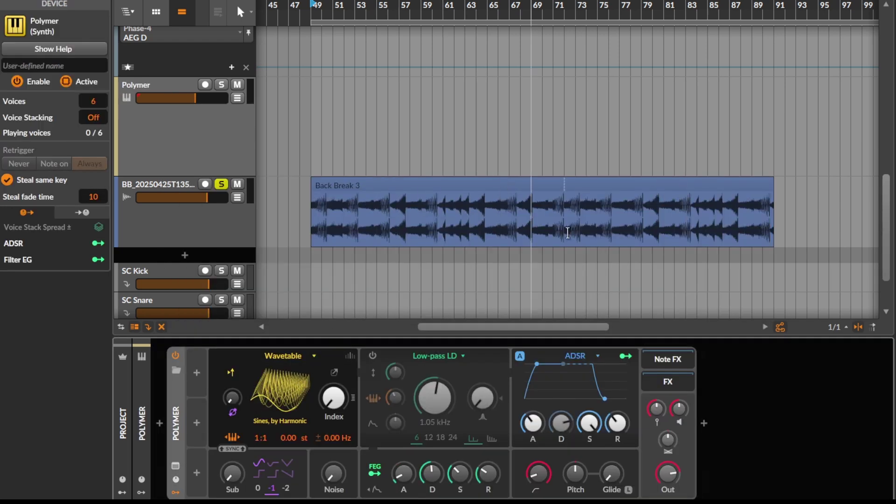
- Set Polymer's oscillator to Sawtooth, then arm its track and briefly solo it to audition live notes
left_click(296, 357)
left_click(352, 356)
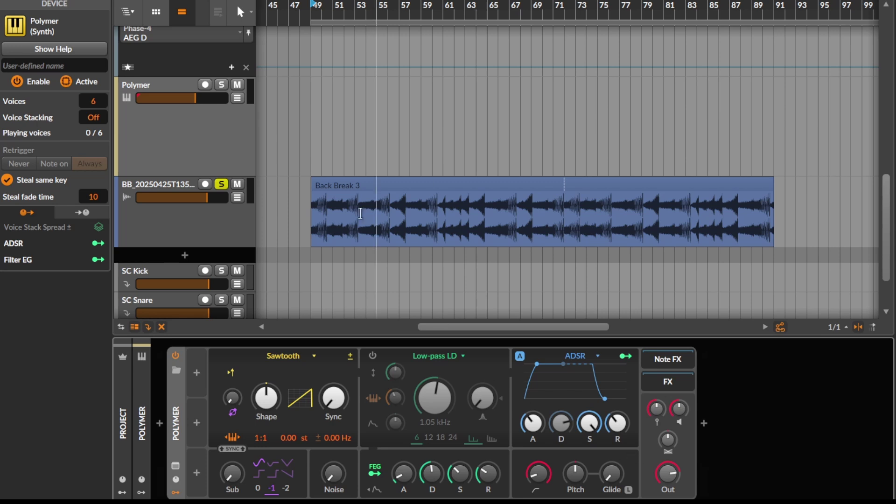
left_click(208, 86)
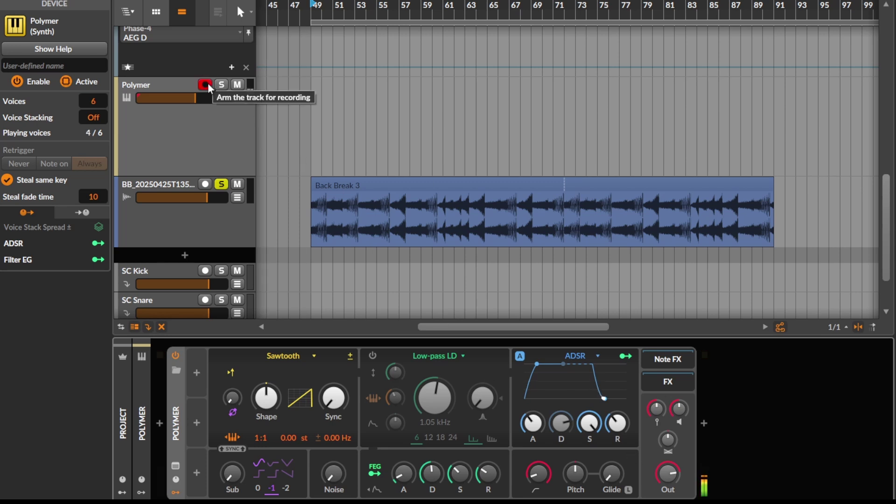
left_click(221, 86)
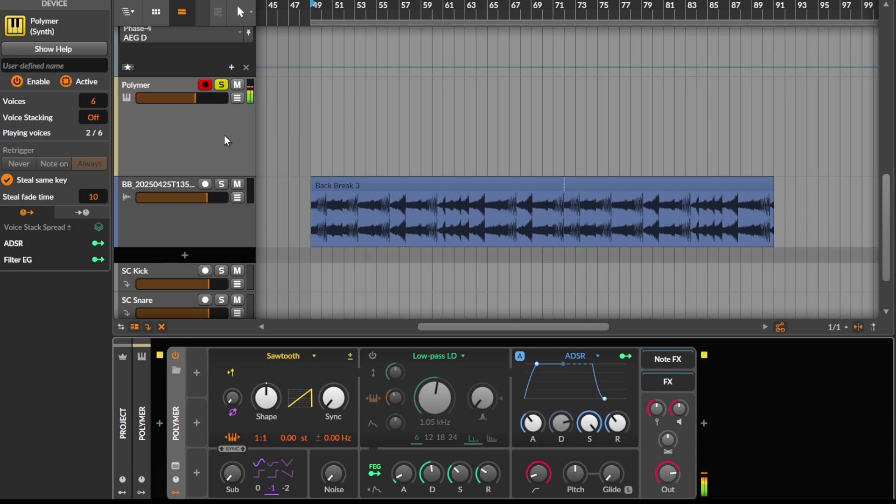
left_click_drag(410, 211, 375, 169)
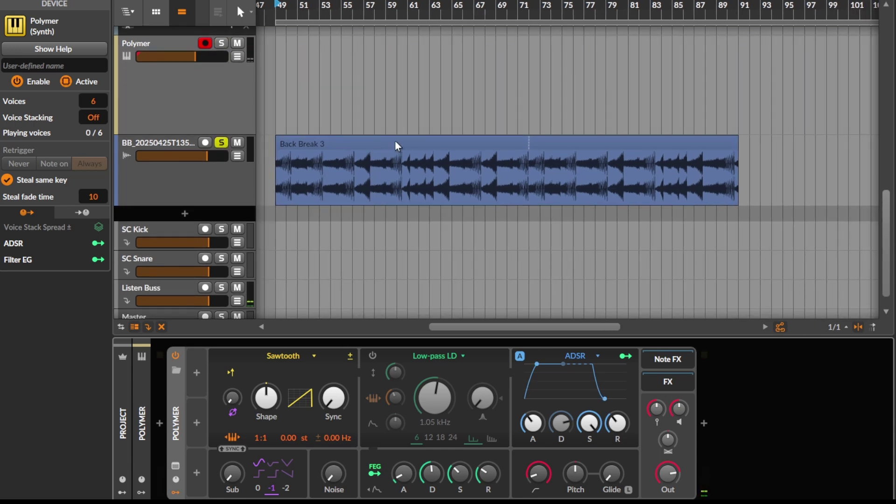
- During playback, set the Spectral Compressor's downwards offset to 21.8 dB and ratio to 163.82:1, upwards ratio to 500:1 and hi-freq rolloff to 15%
left_click(390, 144)
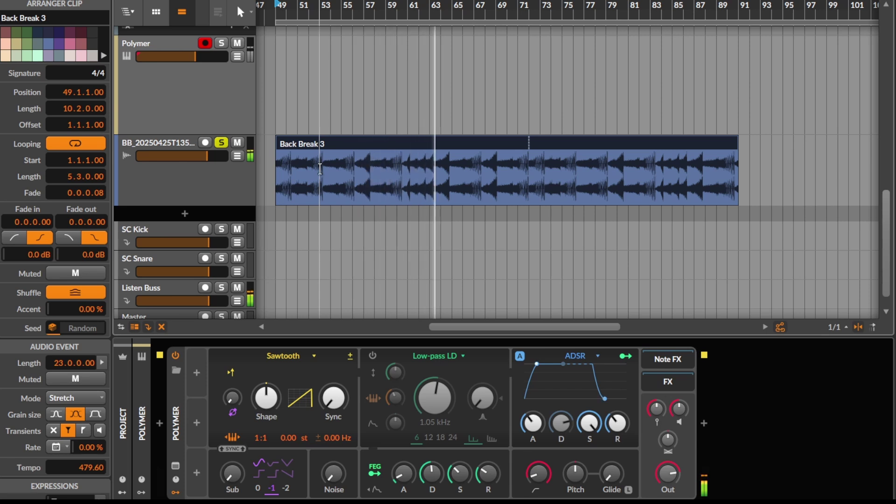
left_click(175, 165)
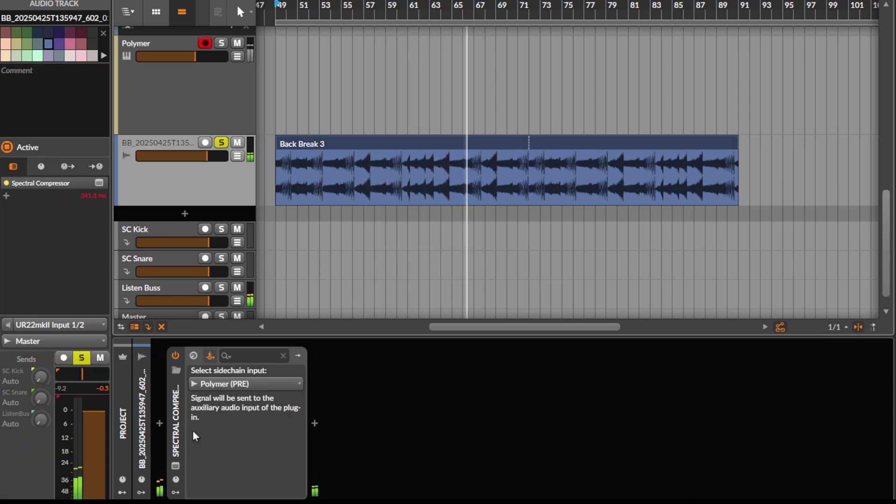
left_click(176, 466)
left_click_drag(642, 232, 647, 258)
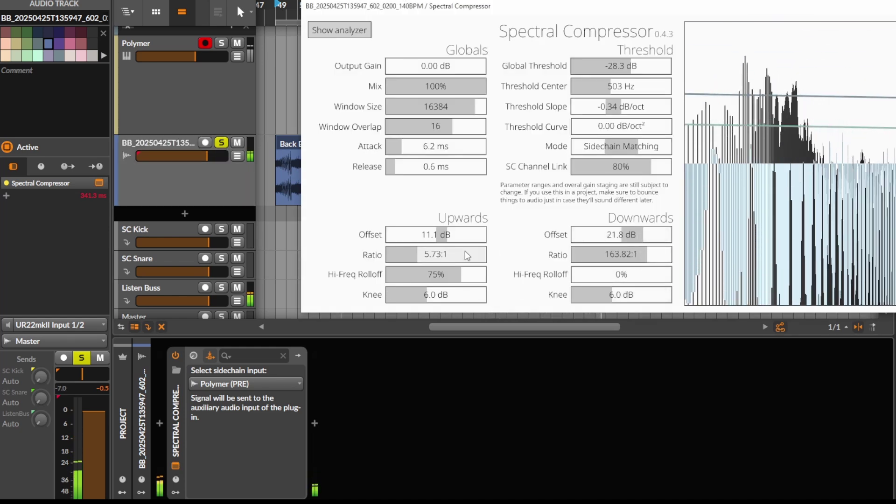
left_click_drag(441, 253, 402, 276)
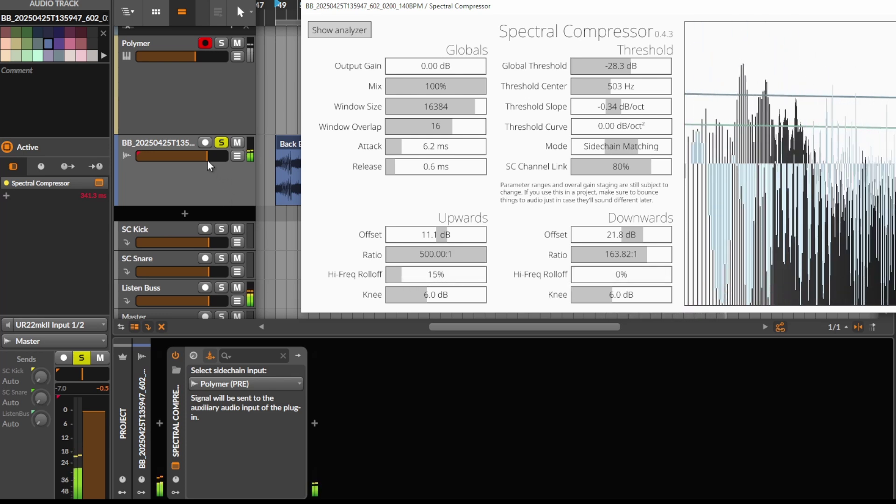
- Raise the break track's volume to +2.3 dB and insert a Saturator after the Spectral Compressor
left_click_drag(206, 157, 216, 163)
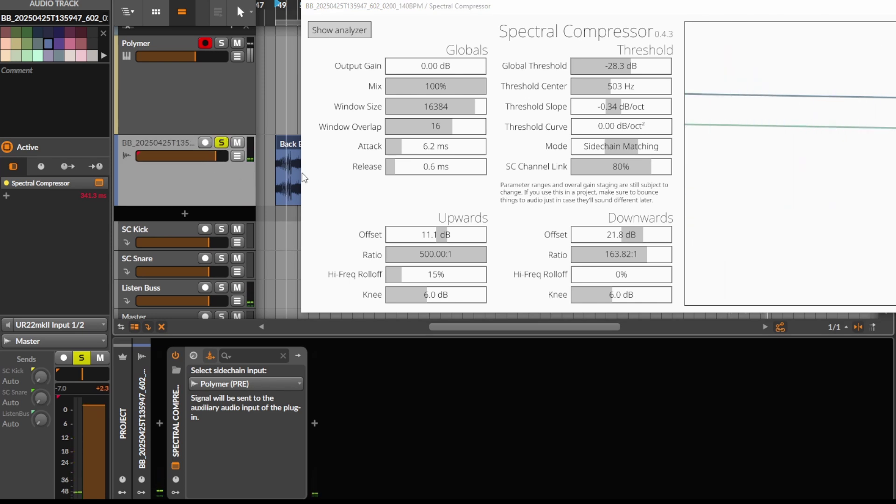
left_click(298, 143)
left_click(315, 423)
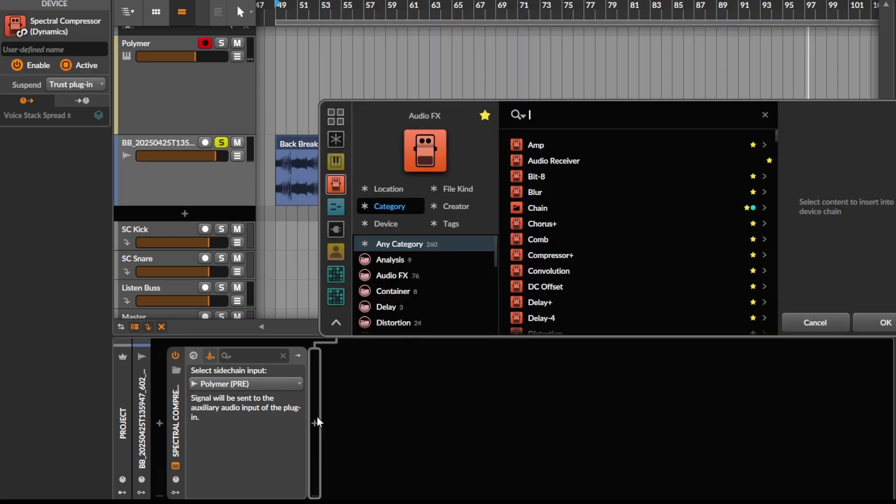
type("sat")
key("Return")
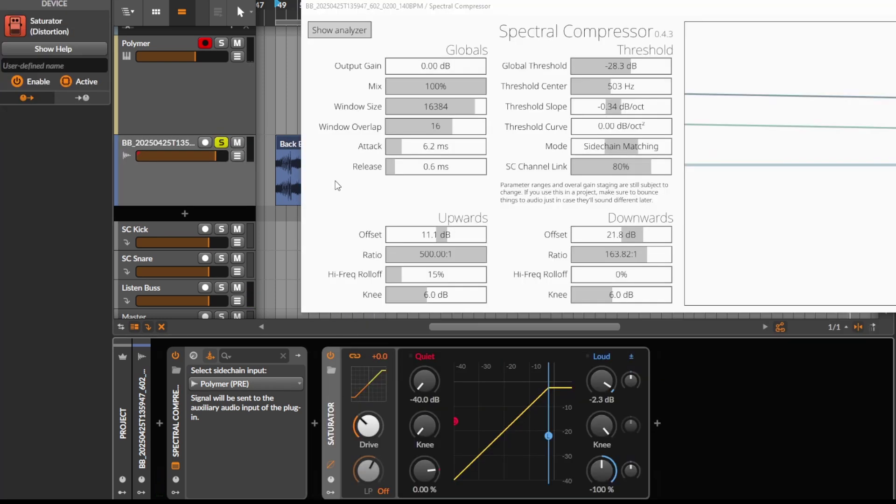
- Play the break, increase the Saturator's drive and turn off its automatic gain compensation
left_click(282, 154)
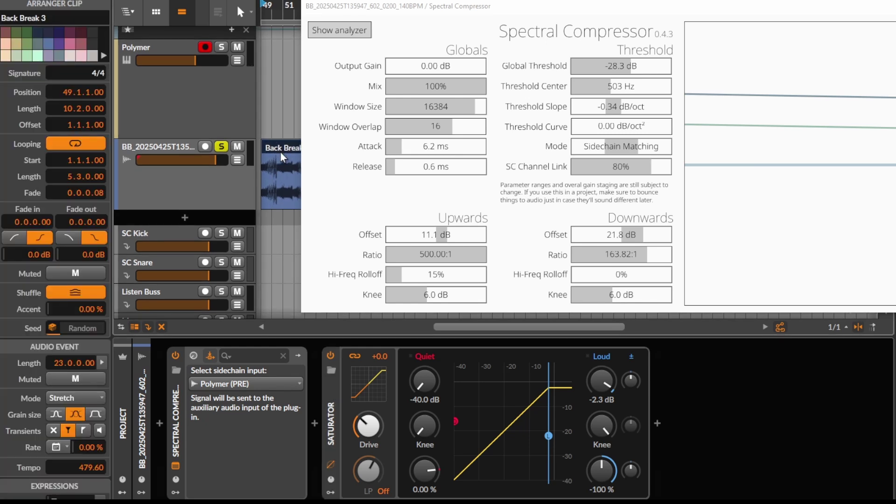
key("space")
left_click_drag(372, 427, 379, 384)
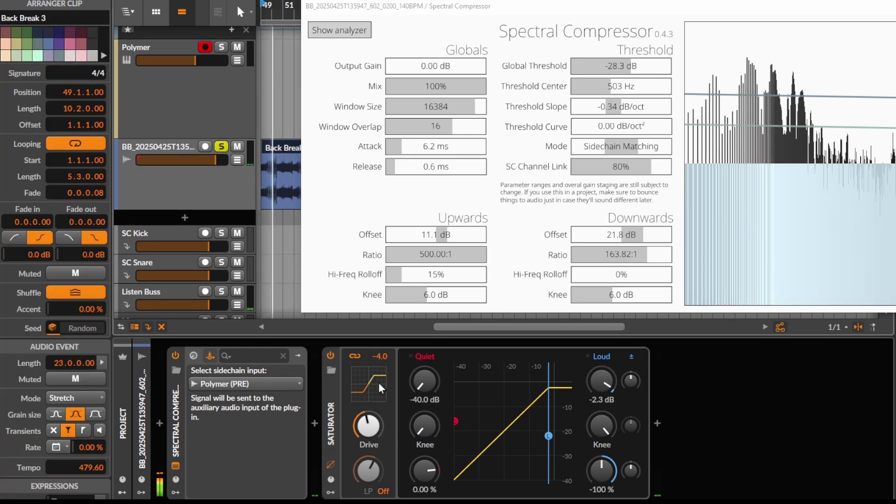
left_click(355, 357)
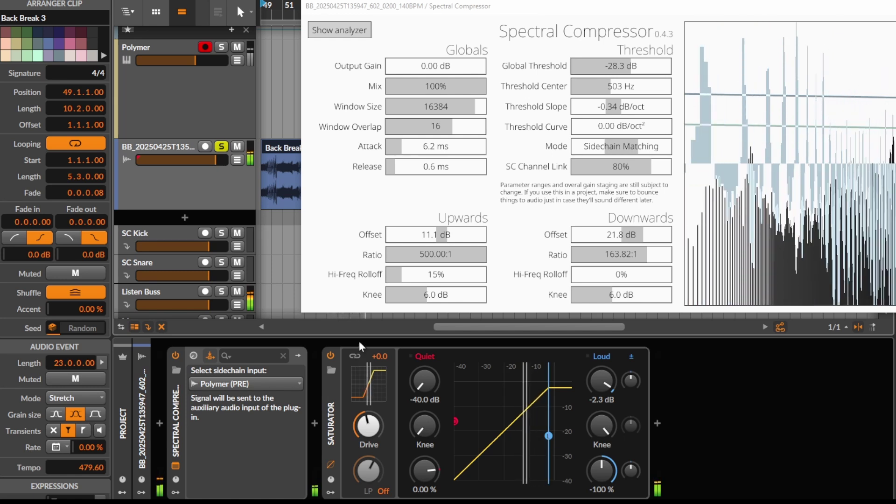
- Play the break through the Spectral Compressor and Saturator to check the sound, and close the plug-in window
left_click_drag(540, 8, 420, 6)
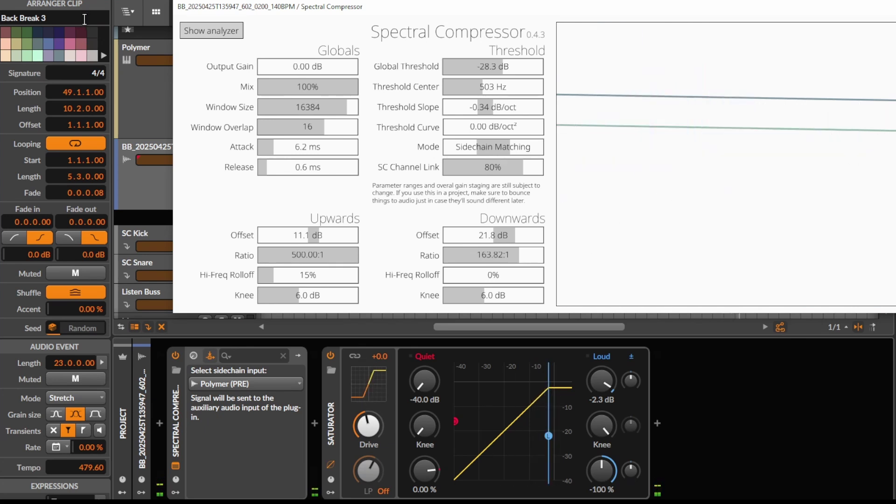
left_click(147, 190)
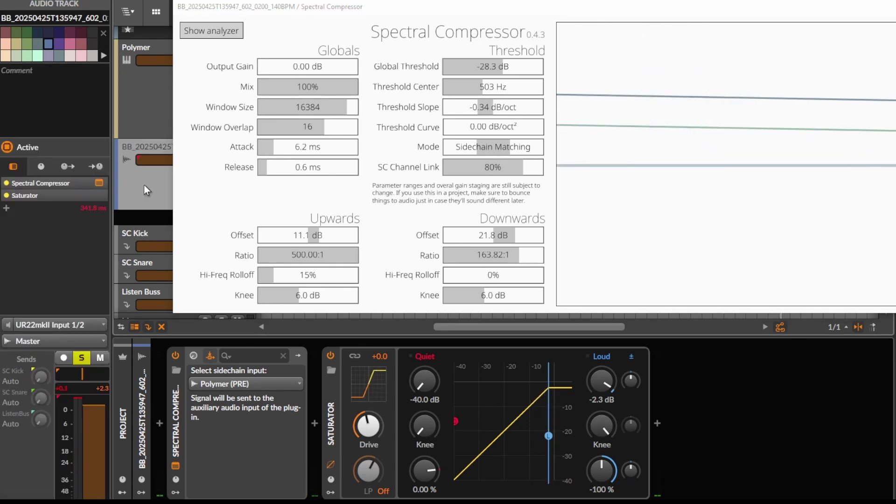
key("space")
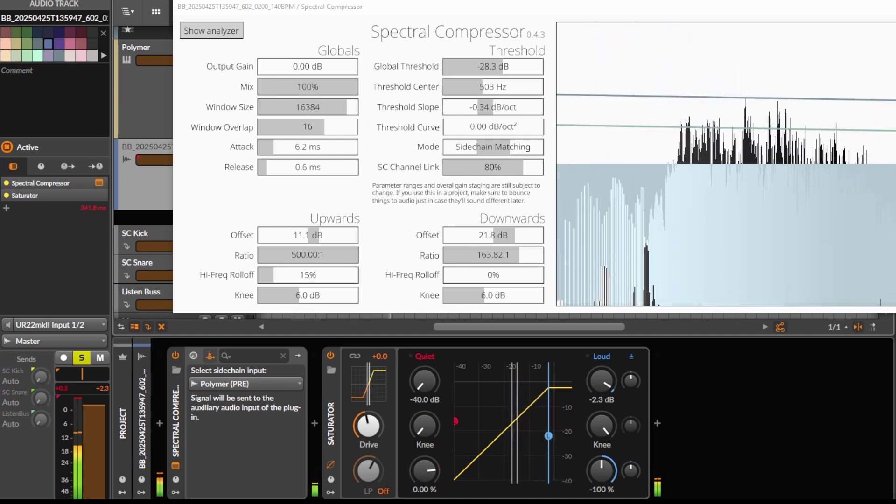
left_click(890, 7)
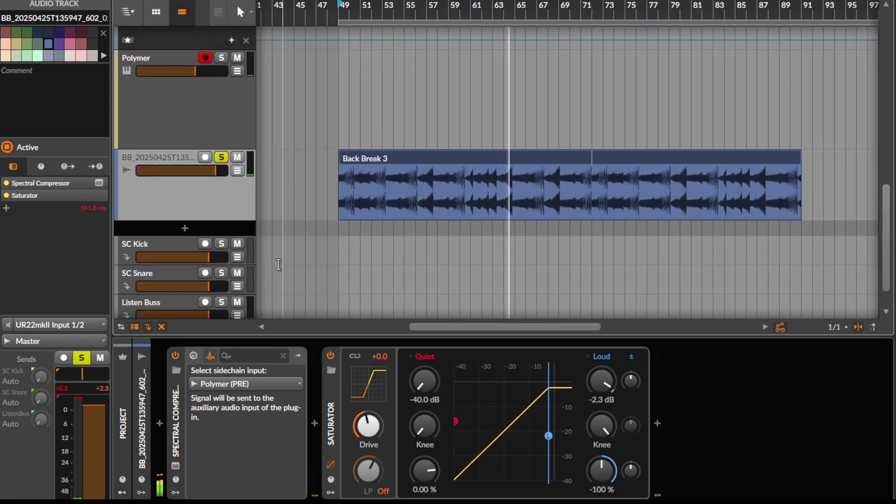
left_click(176, 466)
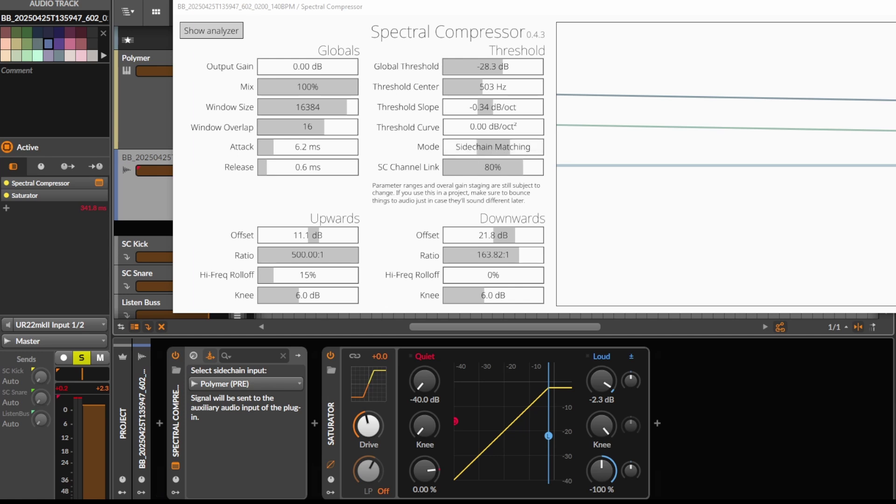
key("Escape")
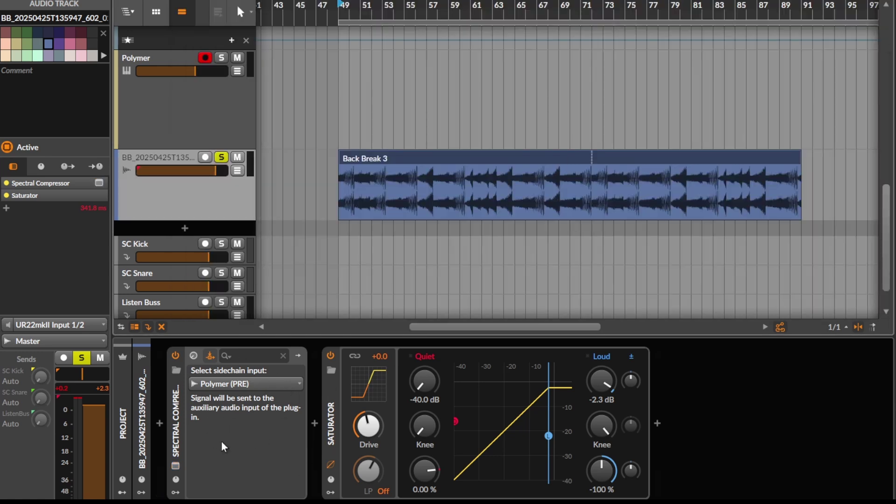
left_click(176, 114)
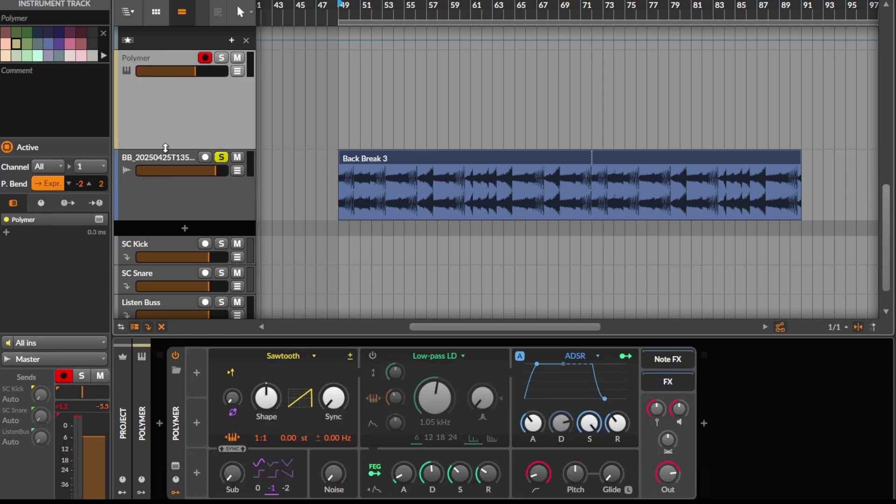
left_click(168, 156)
key("space")
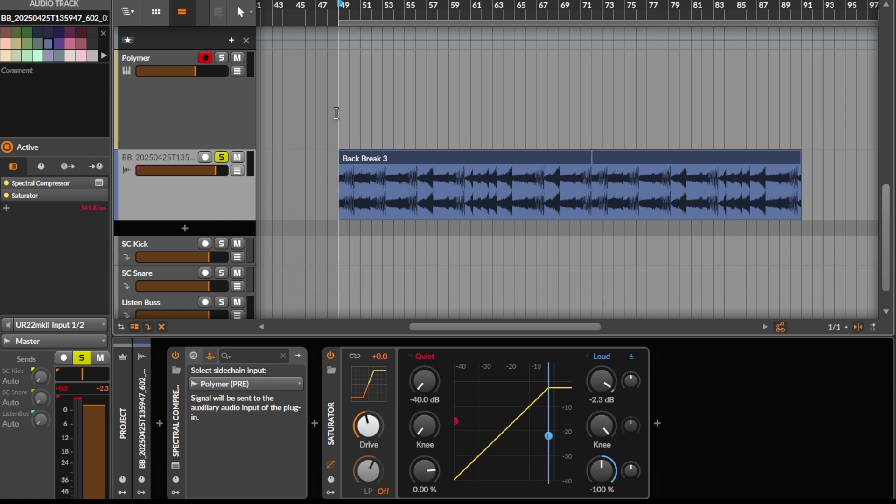
- Draw an empty note clip on the Polymer track spanning the break clip from bar 49, and open it for editing
key("3")
mouse_move(341, 111)
left_mouse_down()
mouse_move(811, 107)
mouse_move(801, 105)
left_mouse_up()
double_click(677, 65)
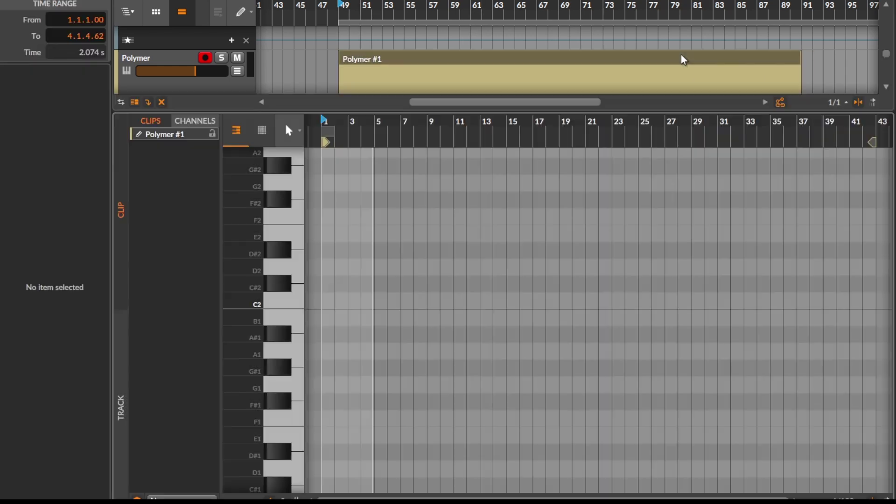
- Draw a single note about 27 bars long from the clip's start and place it on F1
left_click_drag(325, 295, 690, 298)
left_click(322, 385)
left_click_drag(351, 388, 352, 387)
left_click_drag(351, 388, 373, 299)
left_click_drag(373, 298, 374, 333)
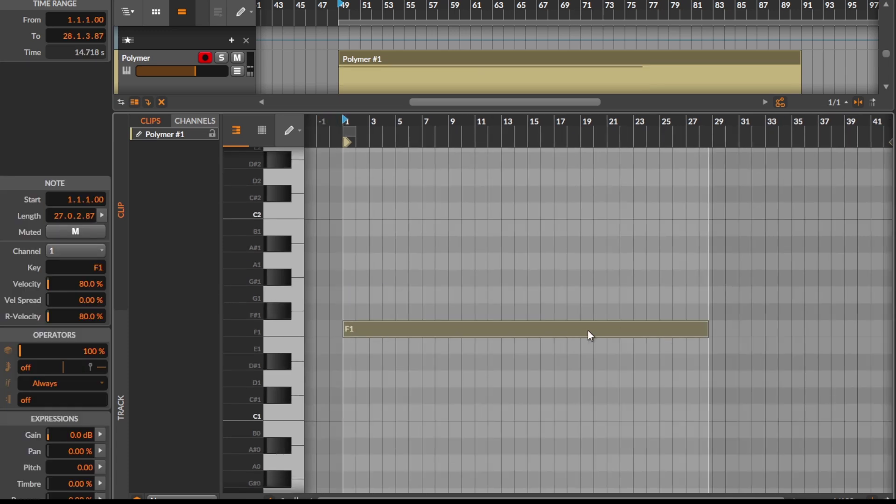
- Lower the note to F0, shorten it to about half the clip's notes, add a higher-pitched second note after it, and close the note editor
key("shift+Down")
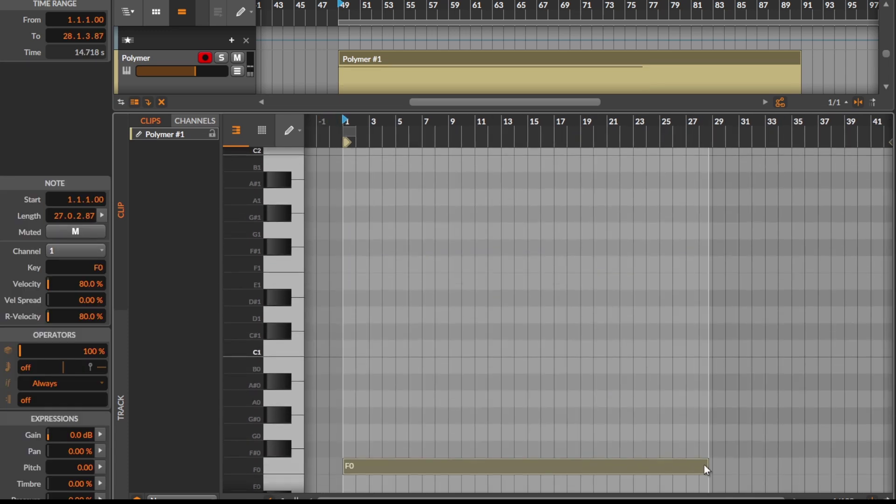
left_click_drag(573, 475, 538, 464)
left_click_drag(450, 467, 646, 416)
left_click_drag(741, 416, 730, 416)
key("d")
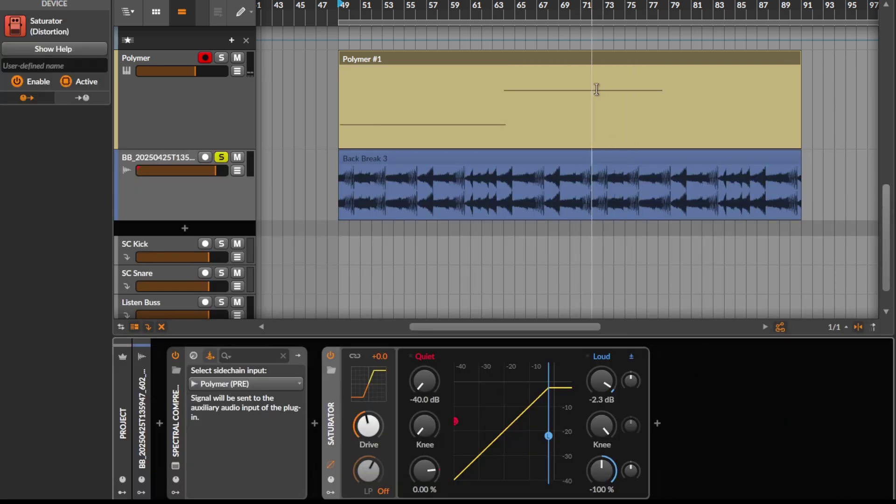
- Select bars 49 to 78 and play them, and place the 06 BB_20231121T184217_722_0100_115BPM-bounce-1 sample at bar 49 on the break's track
left_click_drag(661, 116, 355, 102)
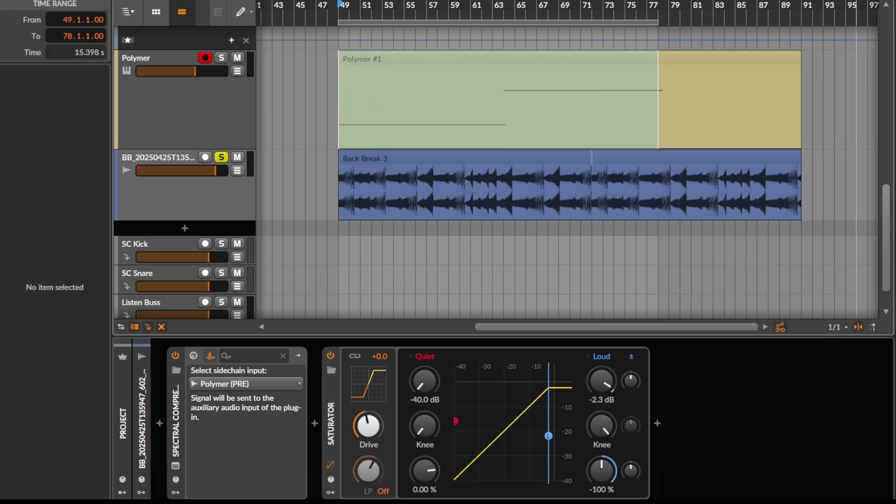
key("space")
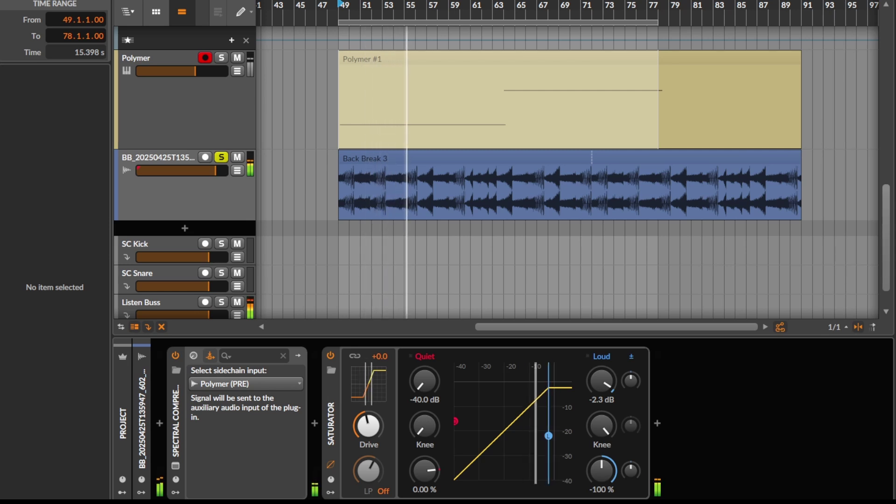
left_click_drag(894, 210, 333, 176)
left_click(508, 157)
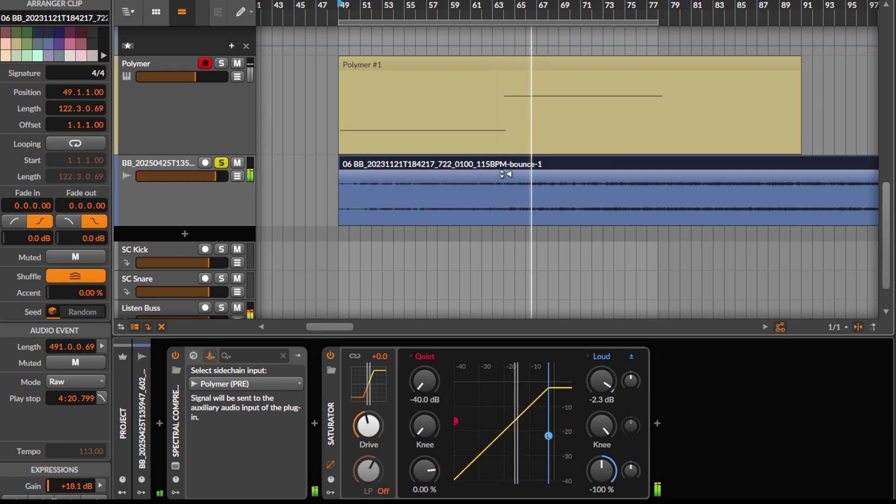
- Check the Spectral Compressor's analyzer and threshold settings while the new sample plays, and close the plug-in window
scroll(506, 169, "up", 1)
left_click(175, 465)
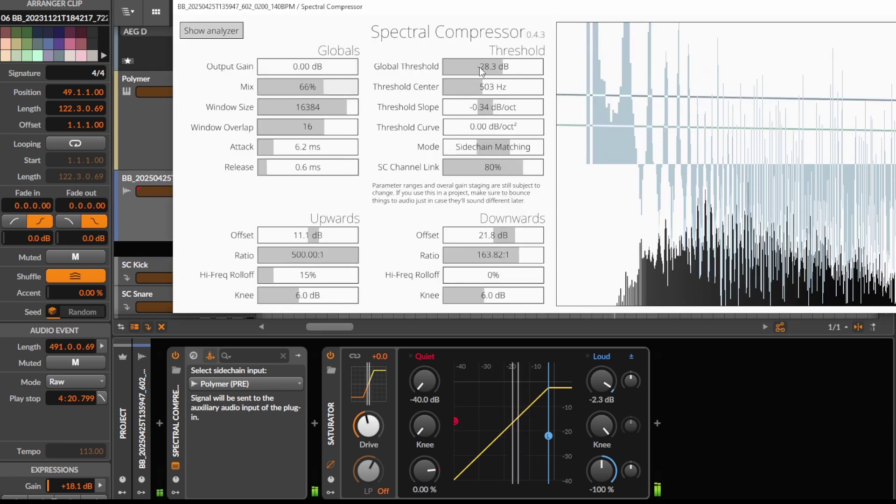
left_click(893, 6)
- Place the BB_20250425T140405_371_0200 sample at bar 49 on the break's track and duplicate it twice
left_click_drag(893, 224, 339, 216)
left_click(404, 178)
key("ctrl+d")
key("ctrl+d")
left_click(448, 182)
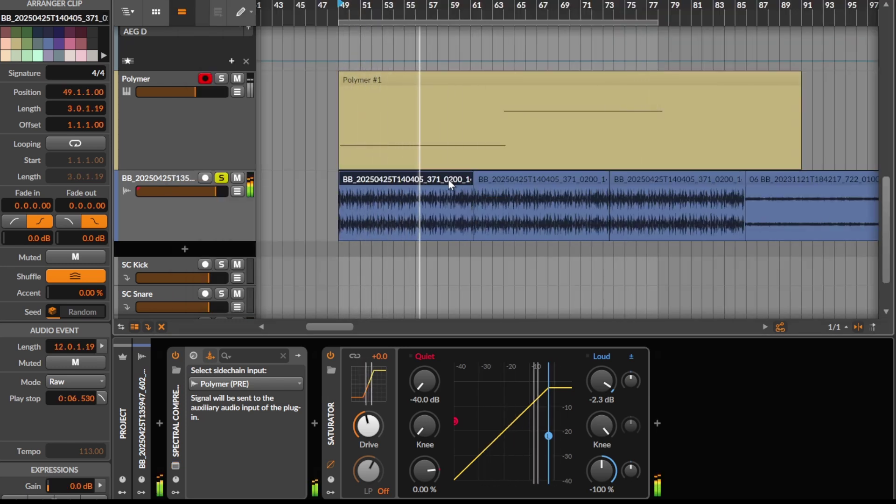
- Add a Peak Limiter after the Saturator, lower its ceiling, and slightly reduce the audio track's volume
left_click(656, 423)
type("lim")
key("Return")
left_click_drag(787, 482, 787, 490)
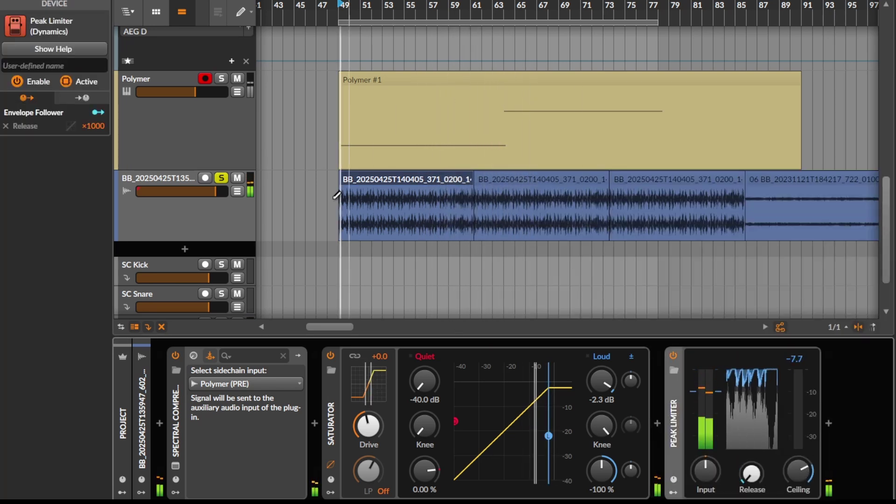
left_click_drag(198, 192, 201, 191)
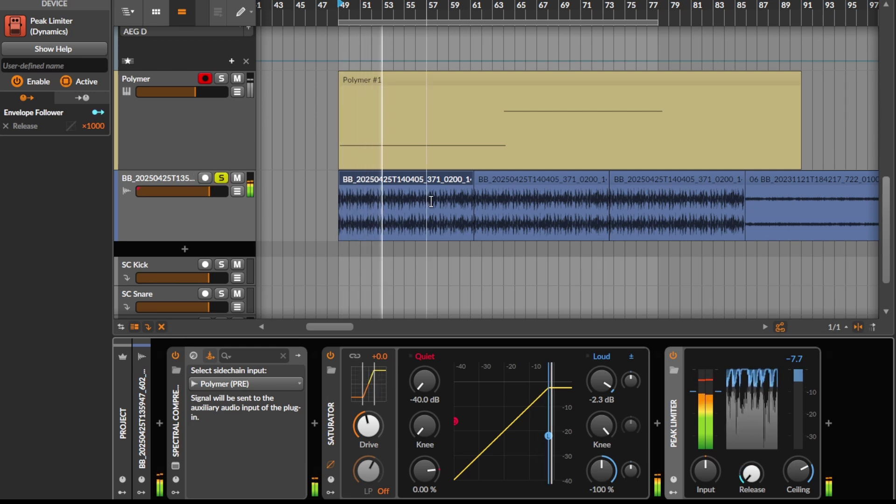
- Set the Spectral Compressor's Mix to 95% and close the plug-in window
left_click_drag(451, 205, 487, 201)
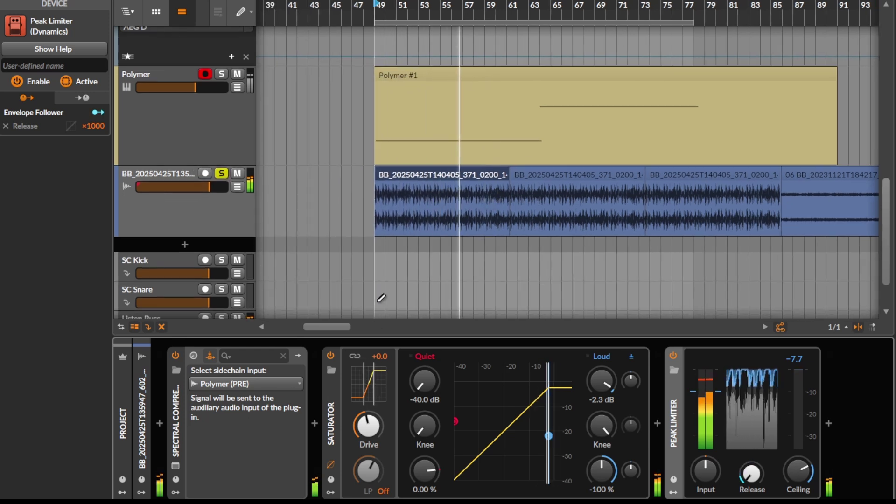
left_click(176, 466)
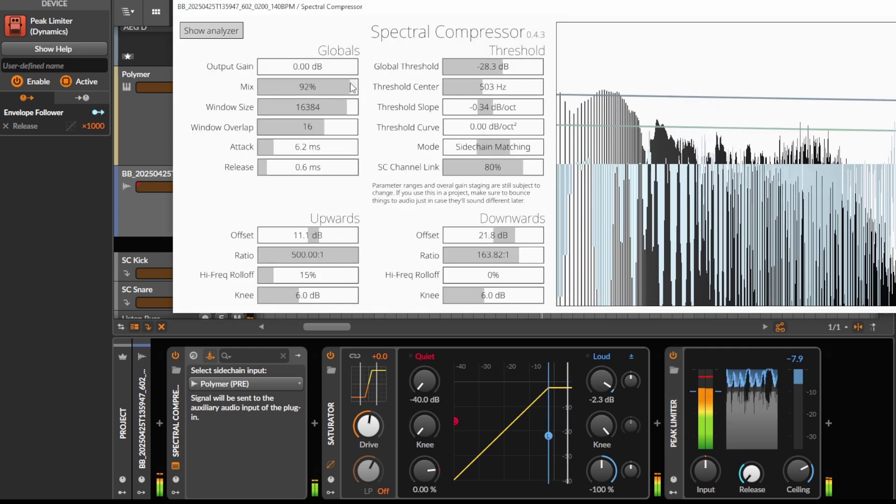
left_click_drag(350, 84, 354, 84)
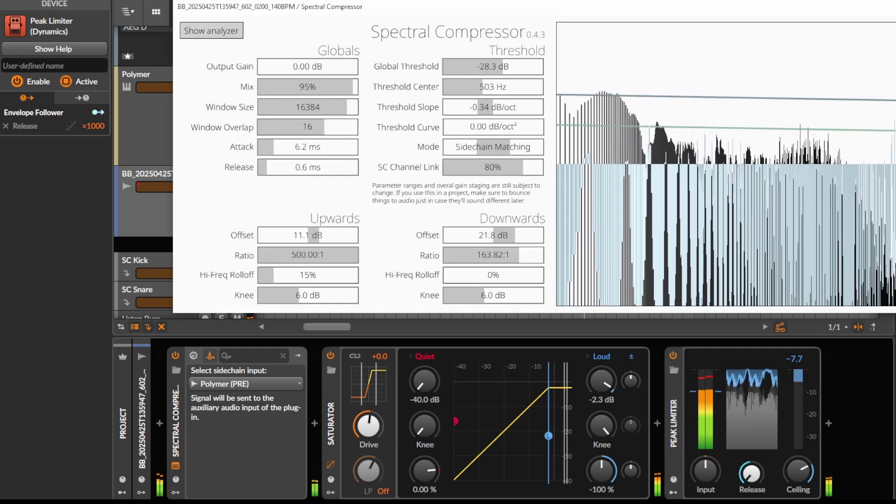
left_click(892, 7)
- Try the BB_20250425T140329_887_0200_140BPM sample at bar 50, and place BB_20250425T134643_293_0200_140BPM from bar 48 and play it
left_click_drag(895, 183, 383, 210)
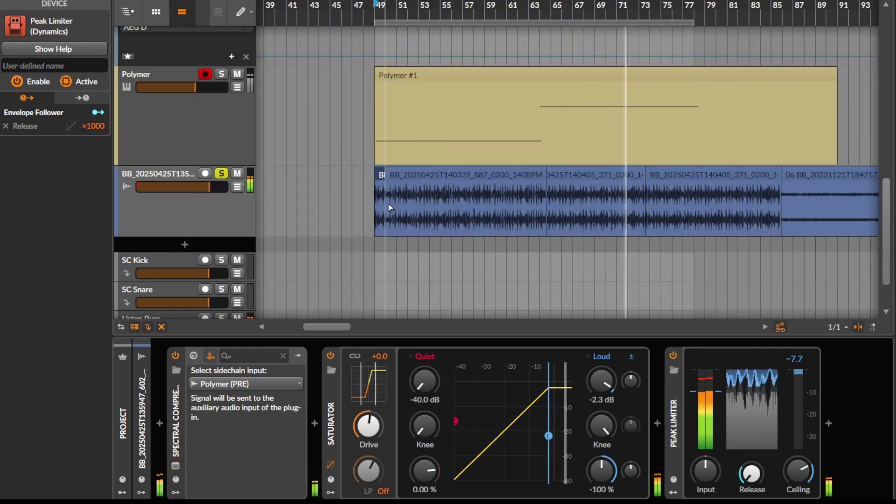
left_click(383, 207)
left_click_drag(895, 184, 367, 206)
left_click(538, 173)
key("space")
left_click(473, 191)
key("space")
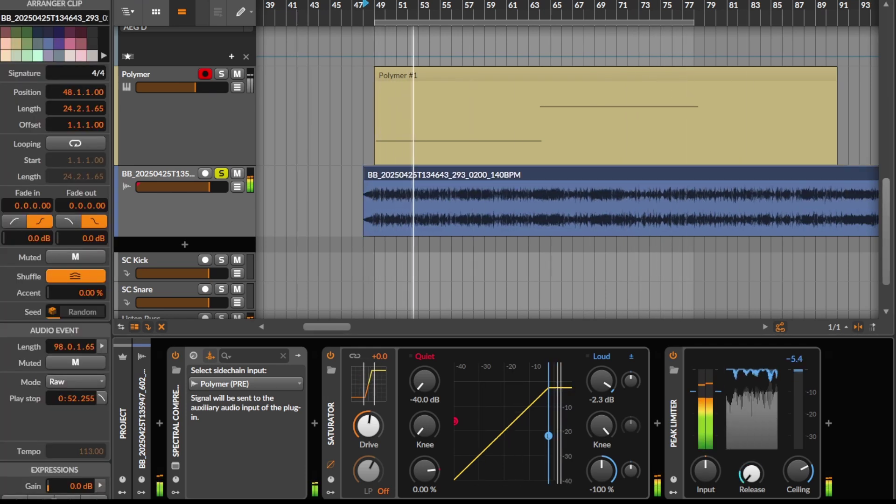
- Place BB_20250421T070701_958_0200_140BPM at bar 49, and BB_20250421T070408_210_0200_140BPM over it starting at bar 51
left_click_drag(895, 186, 377, 206)
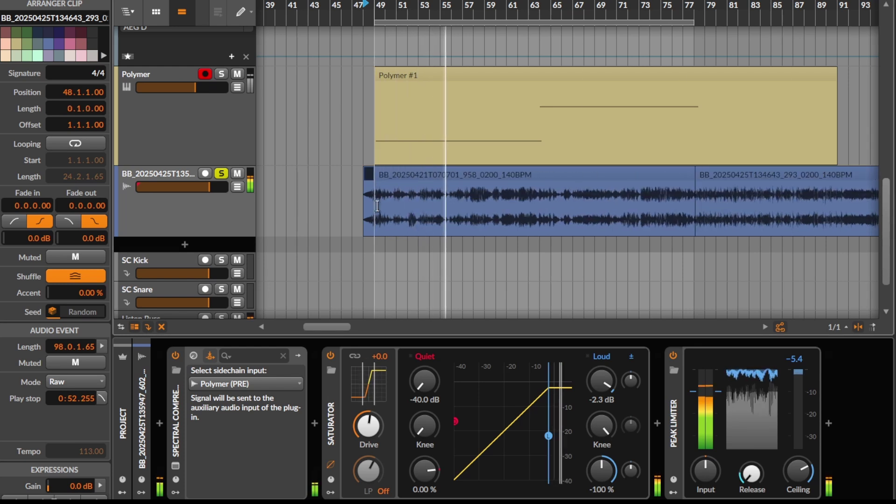
left_click(572, 175)
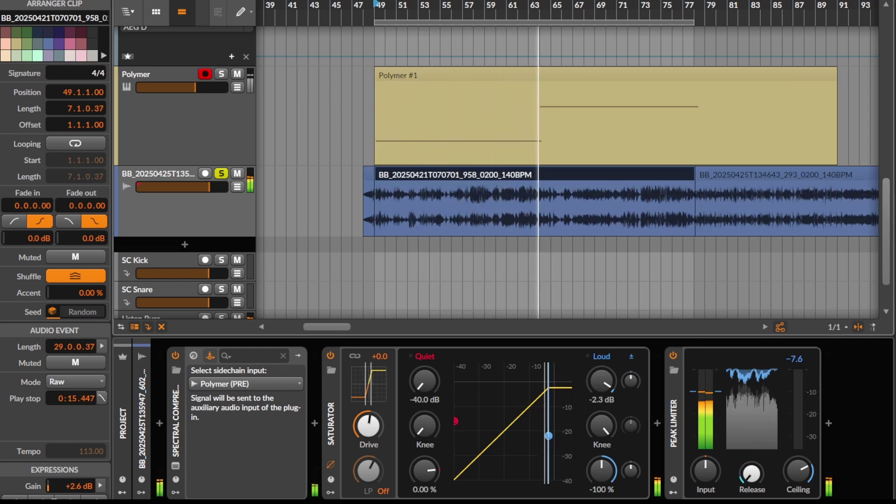
left_click_drag(895, 185, 410, 197)
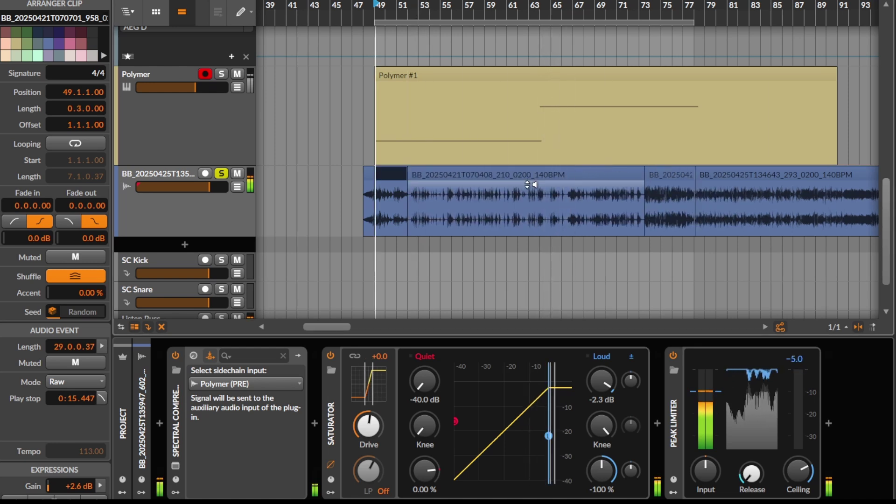
left_click_drag(489, 179, 476, 178)
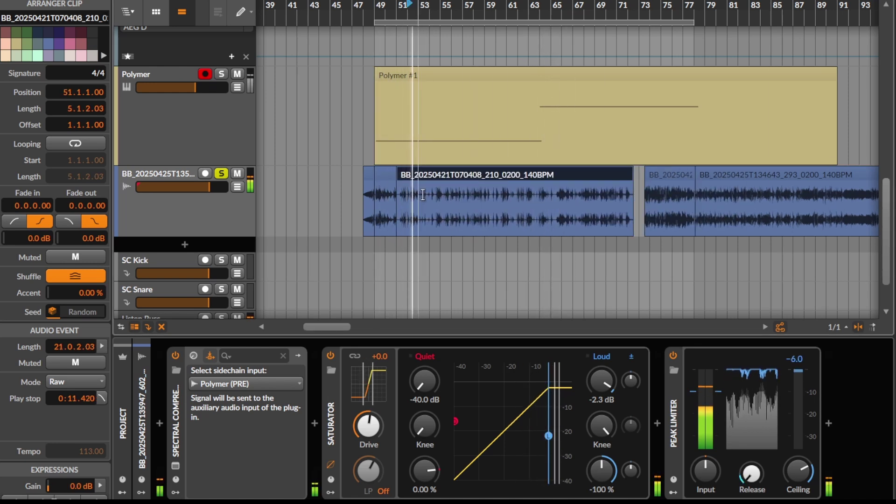
- Place the BB_20250421T064957_479_0200 sample at bar 55 and BB_20250421T064624_478_0200 at bar 59, play them and stop playback
left_click_drag(895, 201, 439, 213)
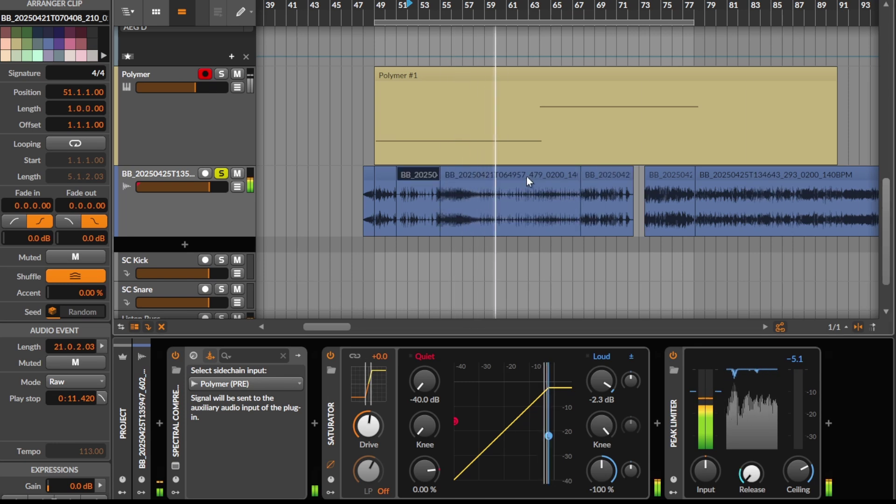
left_click_drag(895, 201, 486, 196)
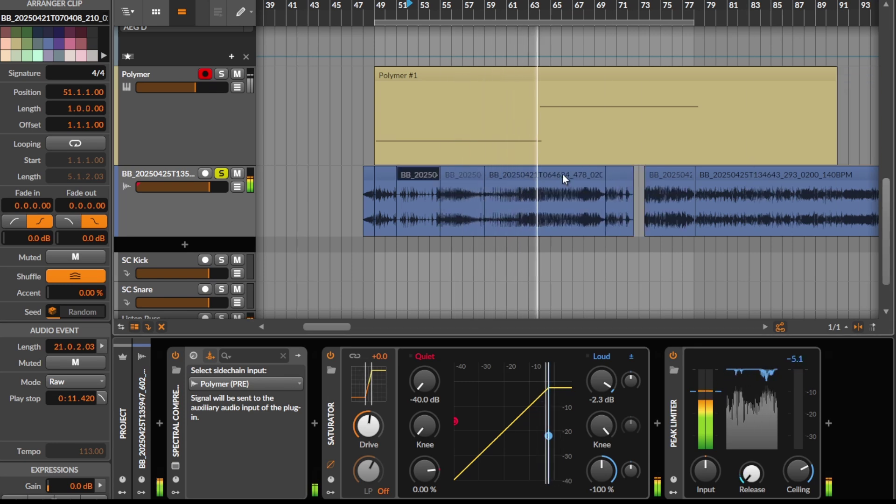
key("space")
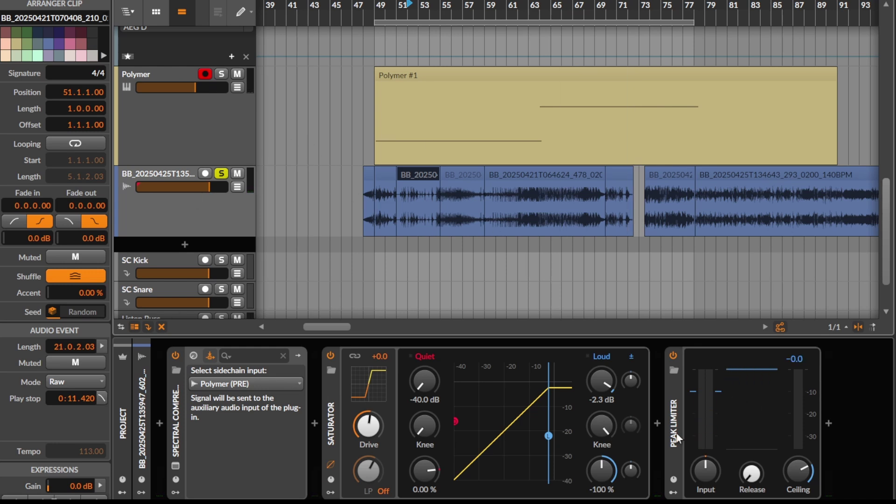
- Open the Spectral Compressor's window and reposition it so the whole plug-in fits on screen
left_click(179, 465)
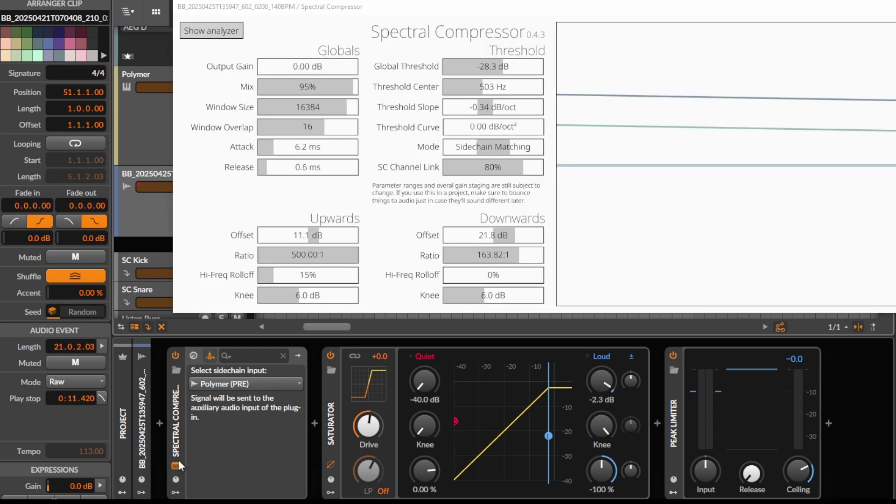
left_click_drag(689, 4, 611, 37)
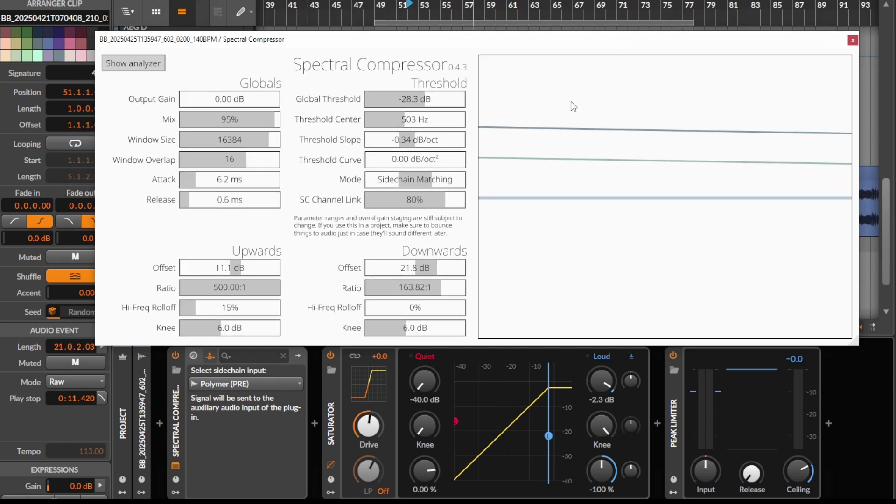